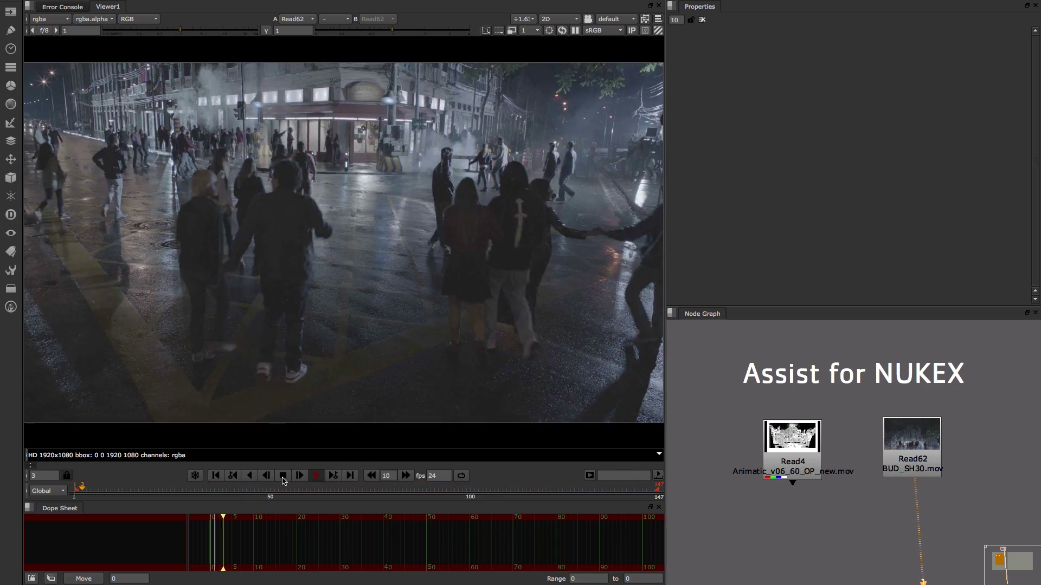
Stop the playback and show the Read4 animatic in the viewer.
click(284, 477)
click(791, 455)
key(1)
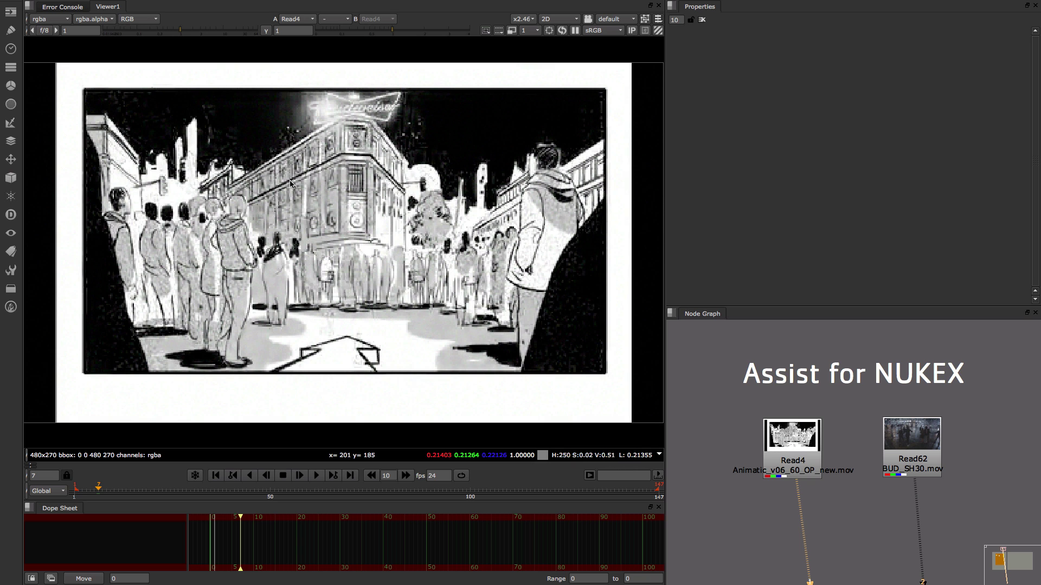
Show the Read62 plate BUD_SH30.mov in the viewer and scrub to frame 66.
click(910, 455)
key(1)
scroll(472, 317, down, 3)
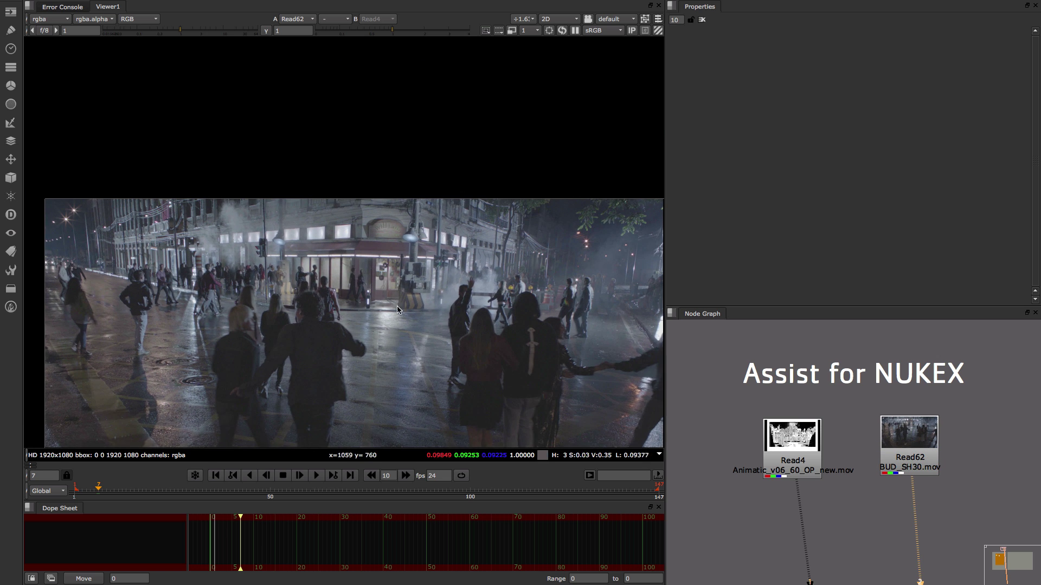
middle_drag(397, 306, 381, 260)
drag(121, 488, 334, 489)
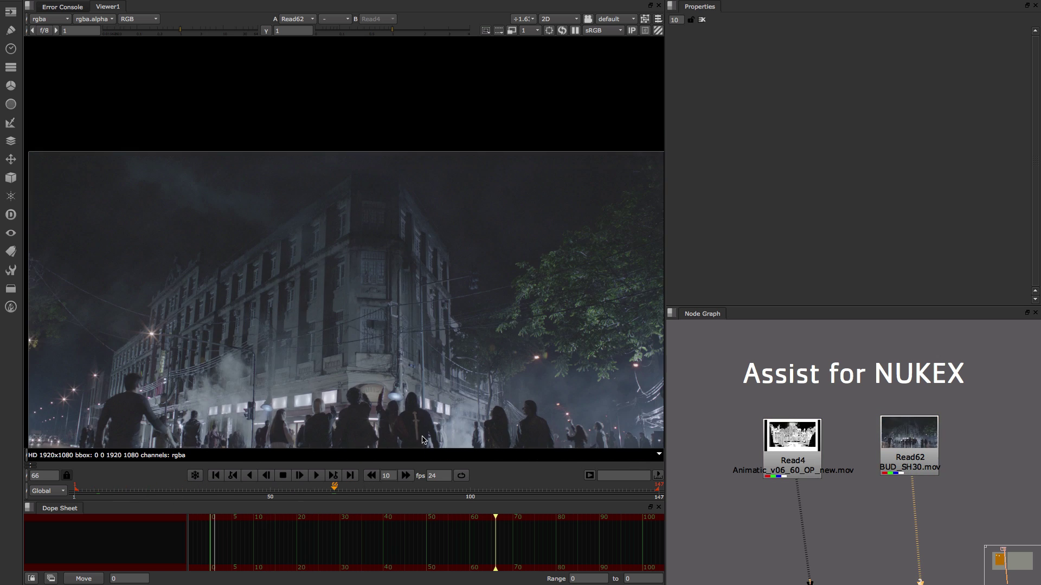
Inspect the building facade, overhead cables and smoke up close in the plate at frame 66.
scroll(240, 345, up, 6)
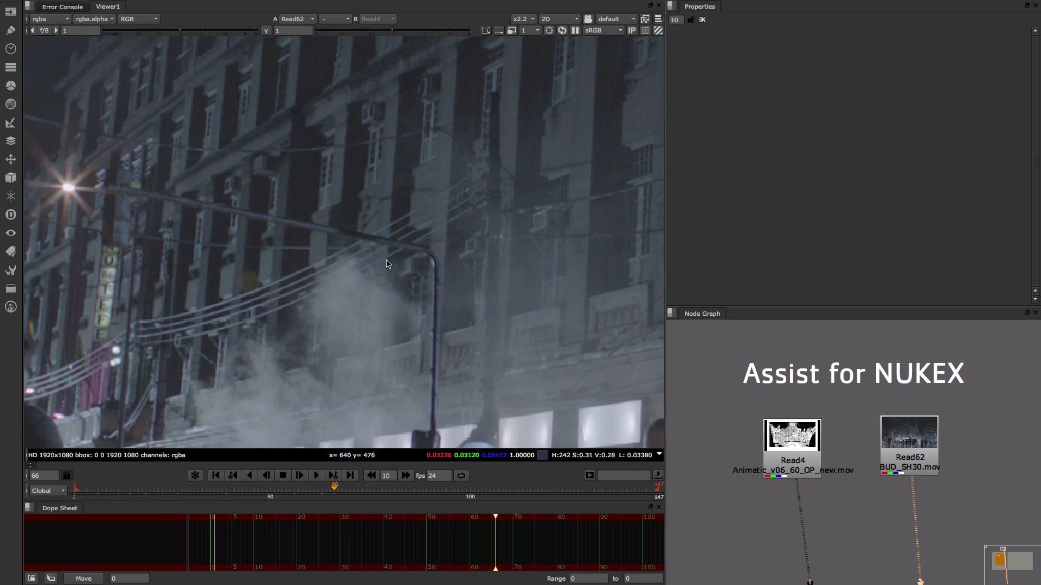
middle_drag(383, 284, 300, 271)
mouse_move(425, 237)
middle_down()
mouse_move(298, 263)
mouse_move(379, 219)
middle_up()
scroll(289, 211, right, 10)
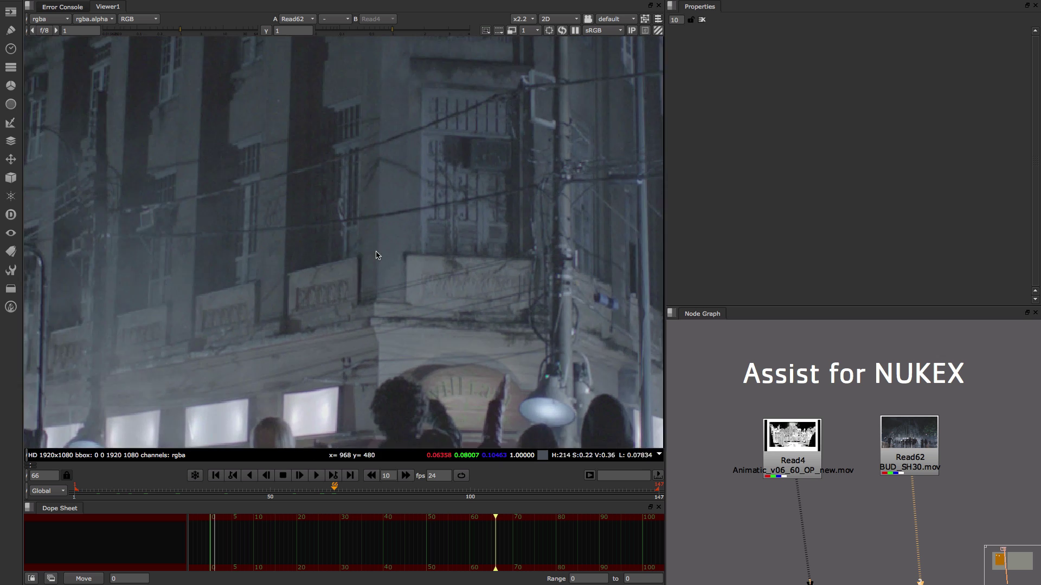
scroll(334, 281, down, 7)
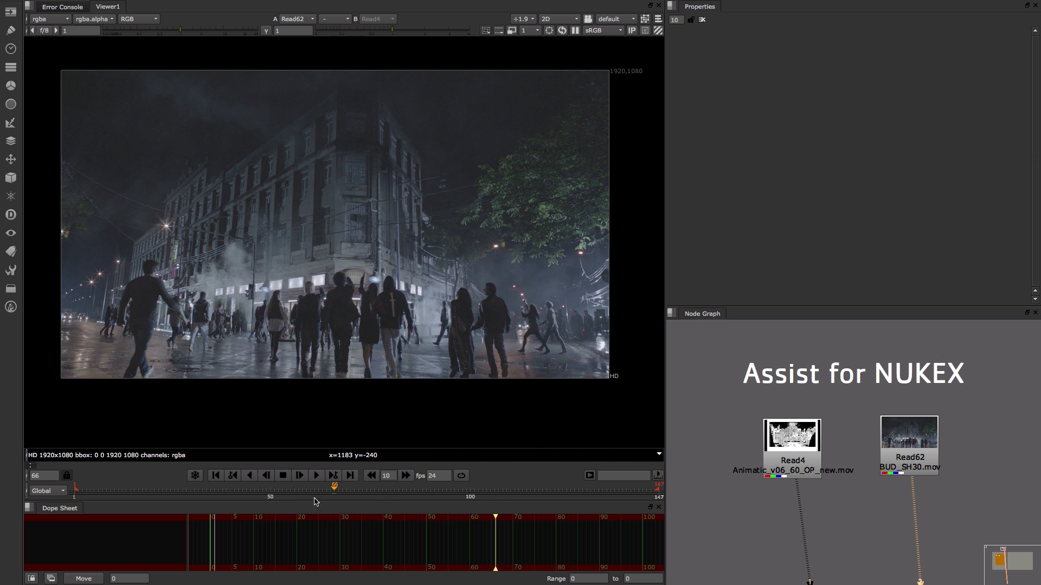
Play the plate through, stop it, and scrub to frame 57.
click(316, 475)
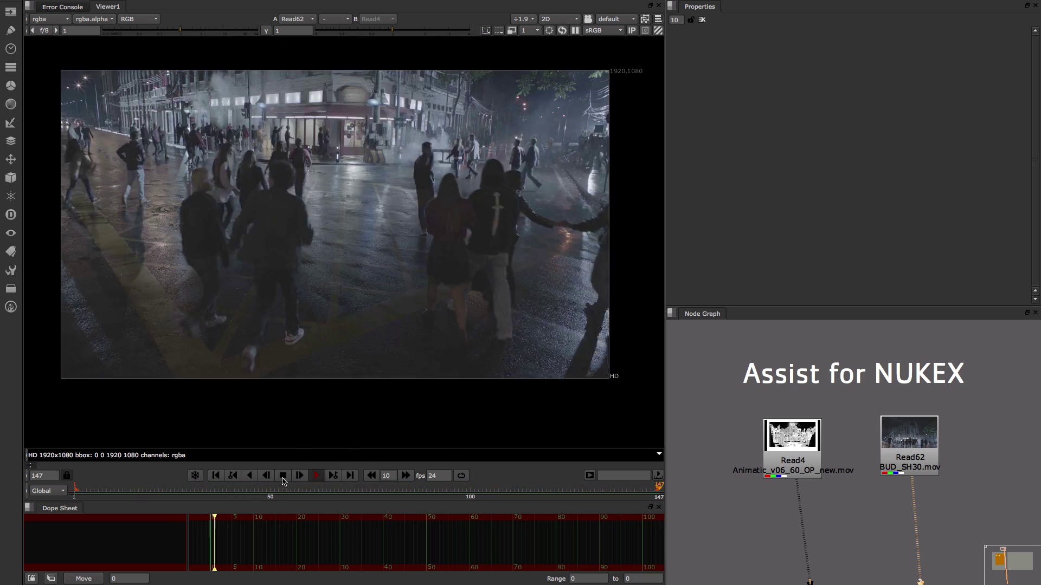
click(284, 476)
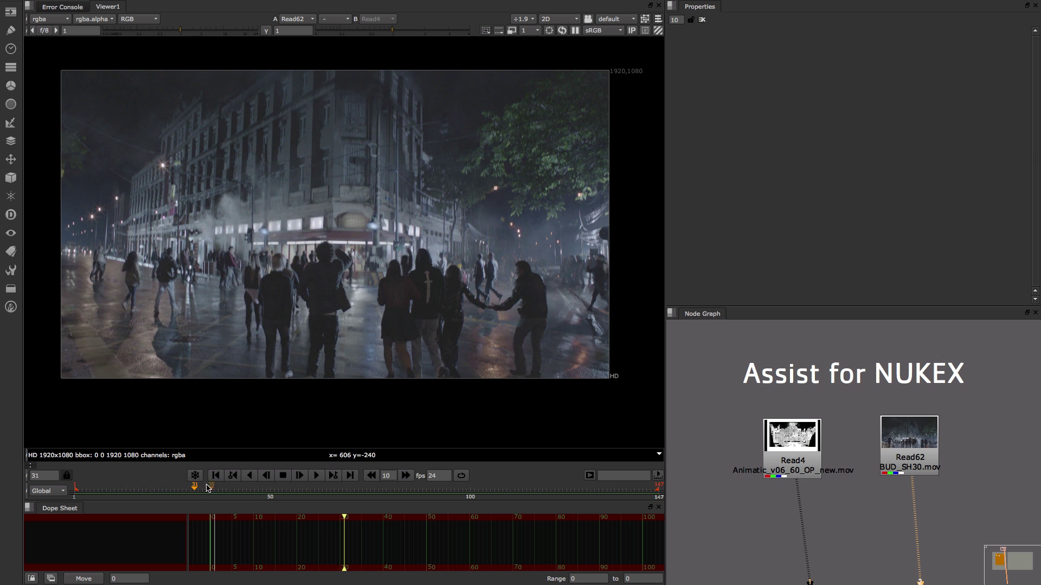
click(222, 492)
drag(222, 492, 298, 491)
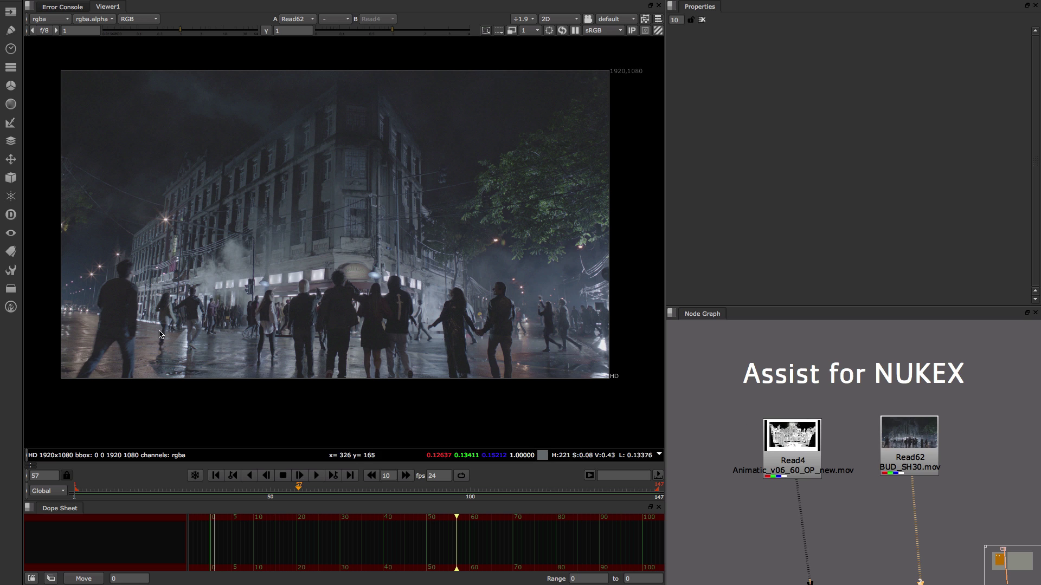
Examine the Assist for NukeX 1 backdrop with its tool list, roto note and Read1 footage node.
scroll(899, 465, down, 2)
scroll(868, 444, down, 5)
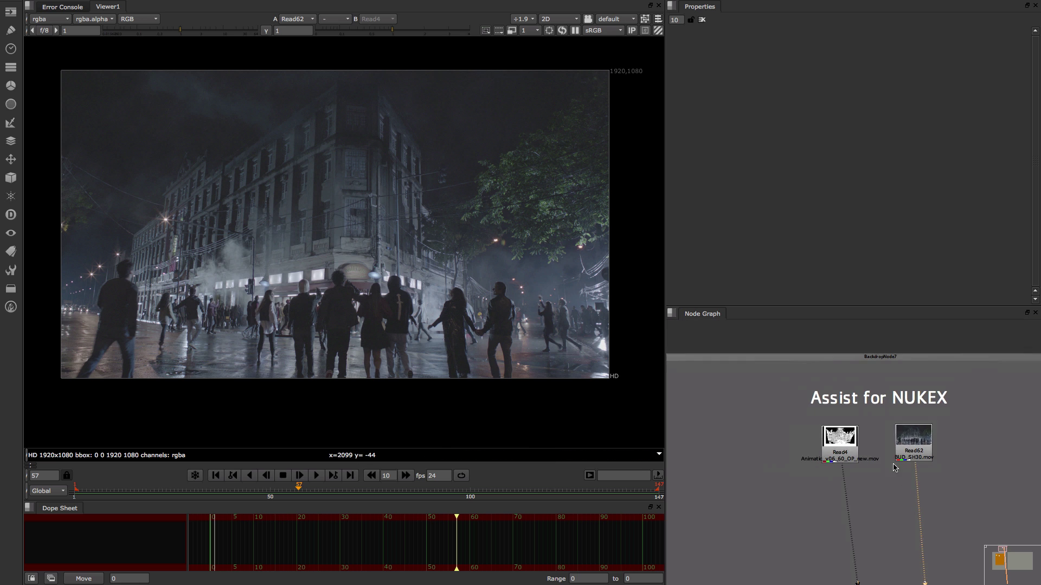
scroll(783, 408, up, 3)
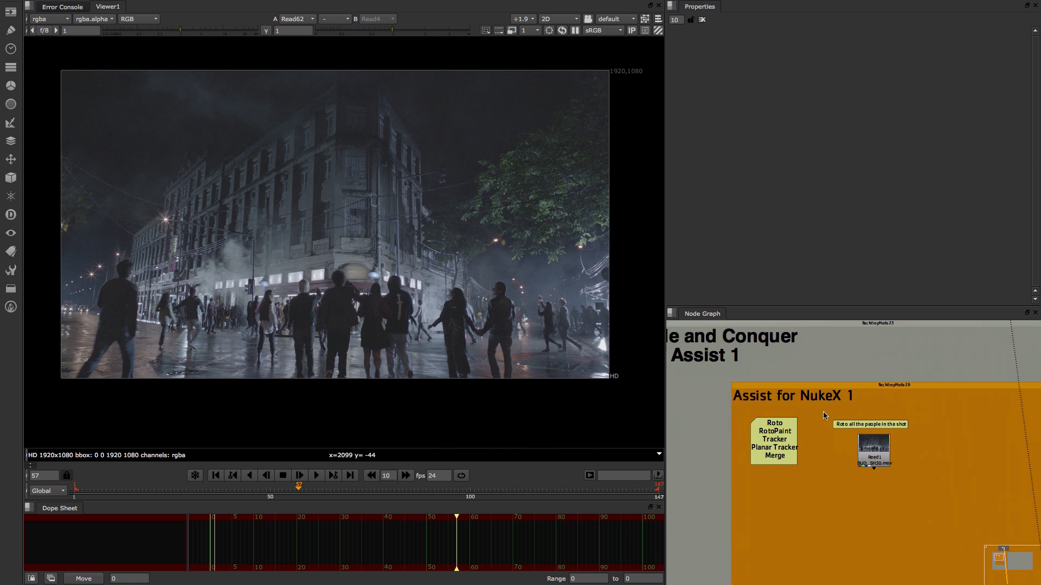
middle_drag(823, 411, 855, 401)
scroll(835, 415, down, 1)
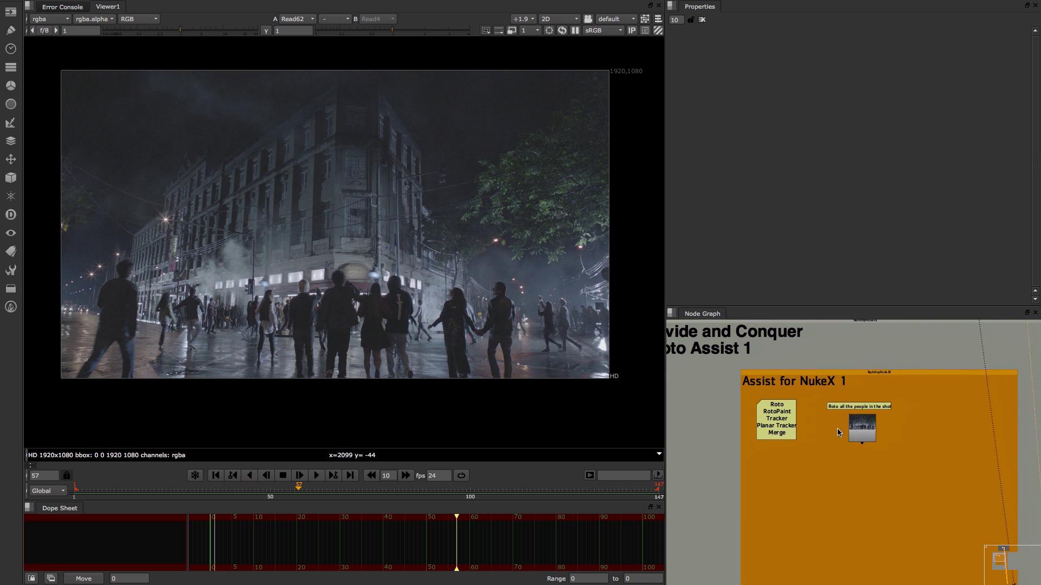
scroll(884, 434, up, 4)
scroll(884, 434, down, 2)
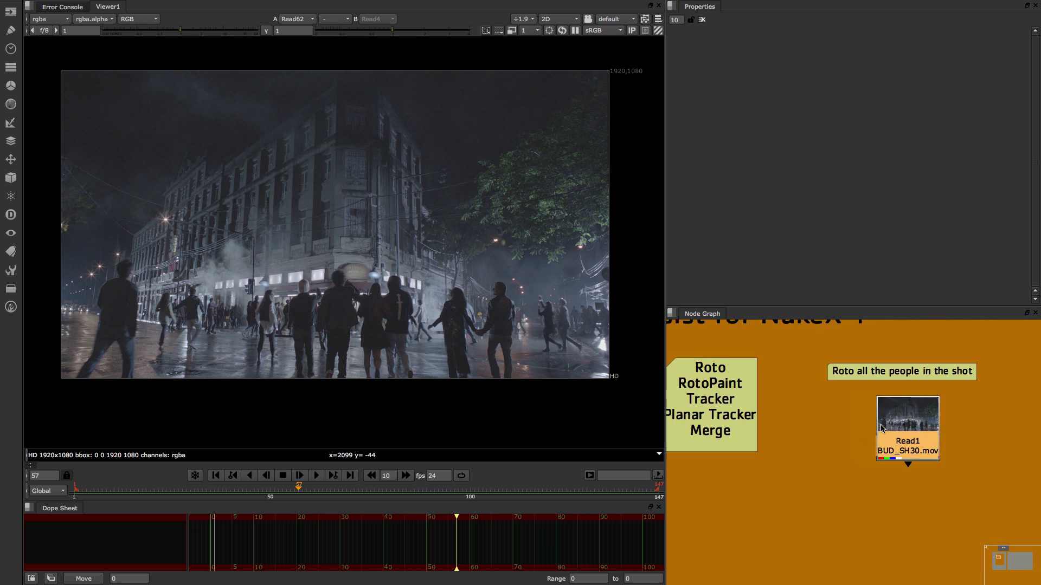
drag(902, 424, 906, 421)
middle_drag(916, 410, 895, 431)
scroll(894, 431, down, 1)
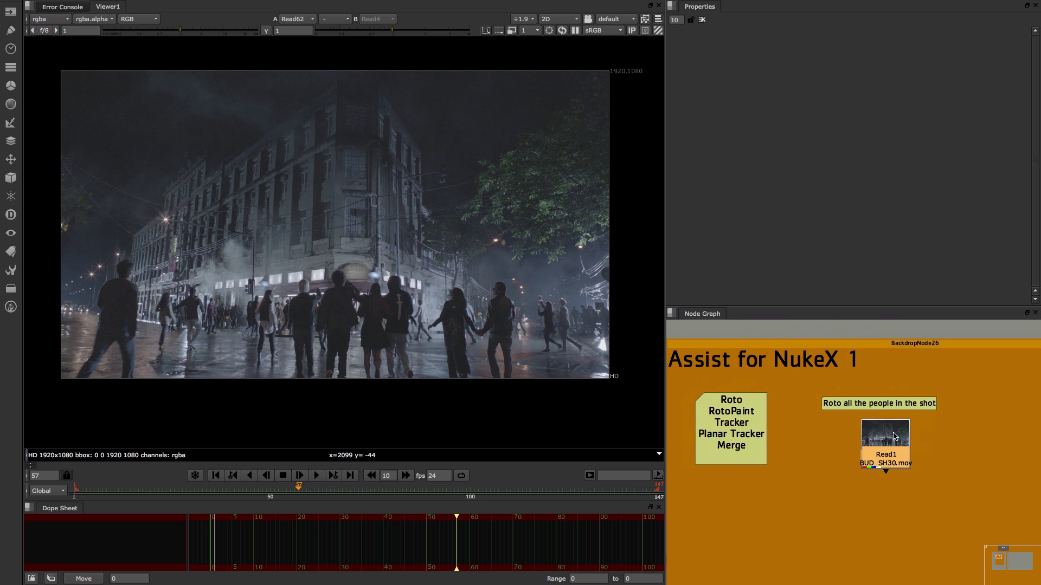
scroll(870, 441, down, 1)
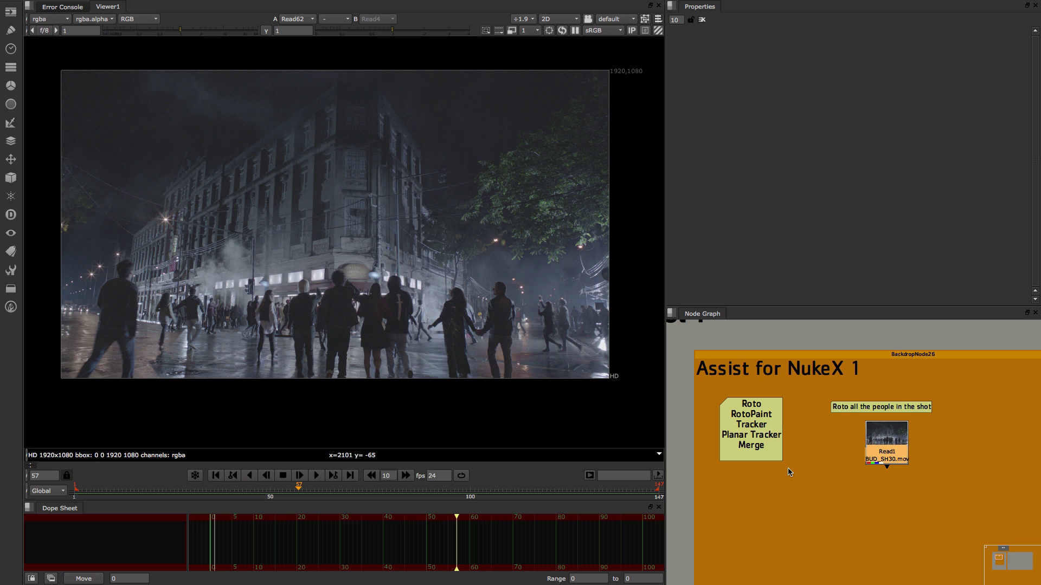
Select the Assist for NukeX 1 backdrop with its contents, start a Precomp of them, and enlarge the dialog to show the full paths.
scroll(799, 436, down, 5)
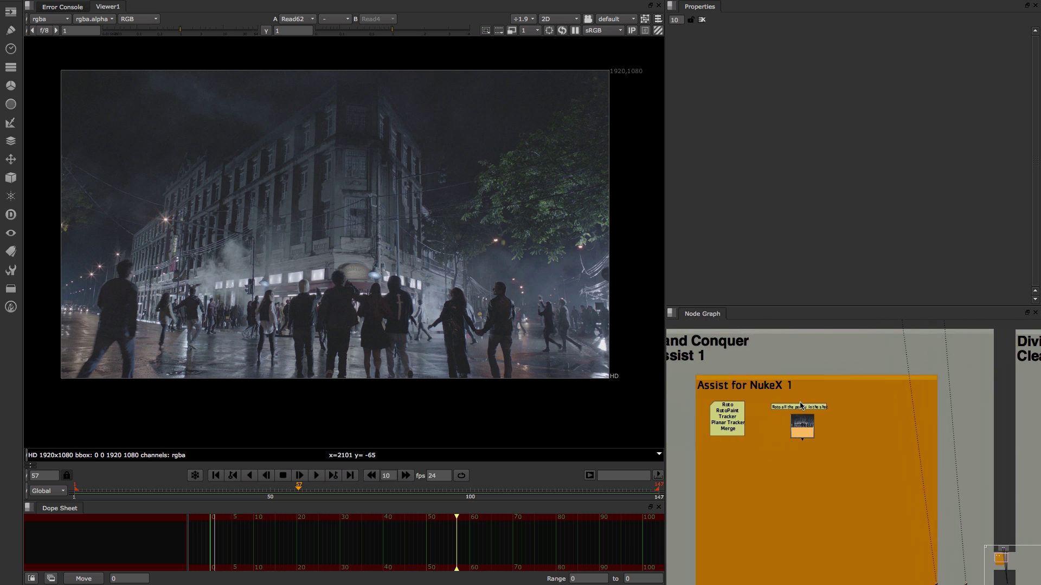
click(800, 379)
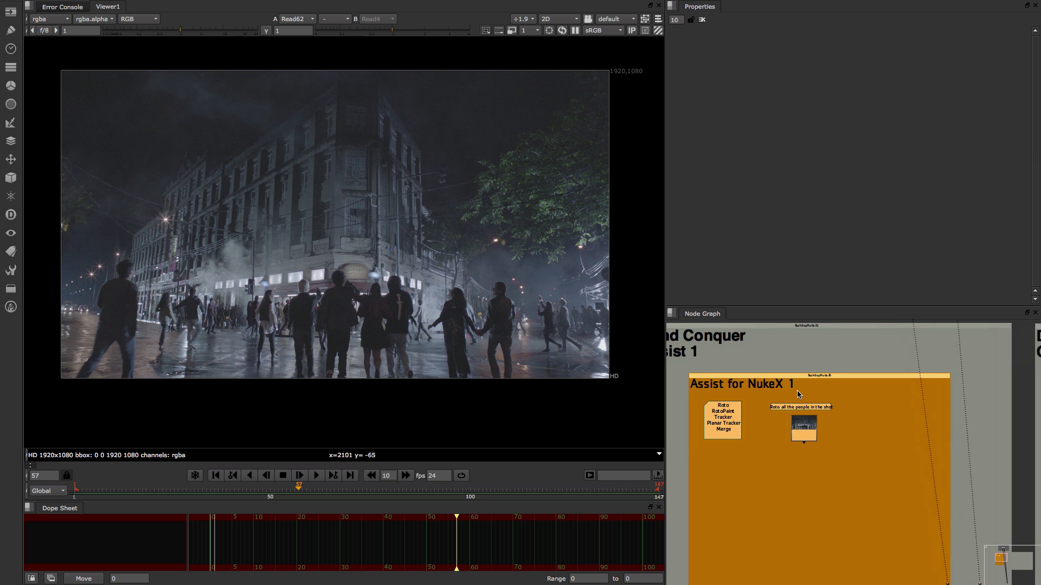
middle_drag(795, 393, 801, 390)
key(Tab)
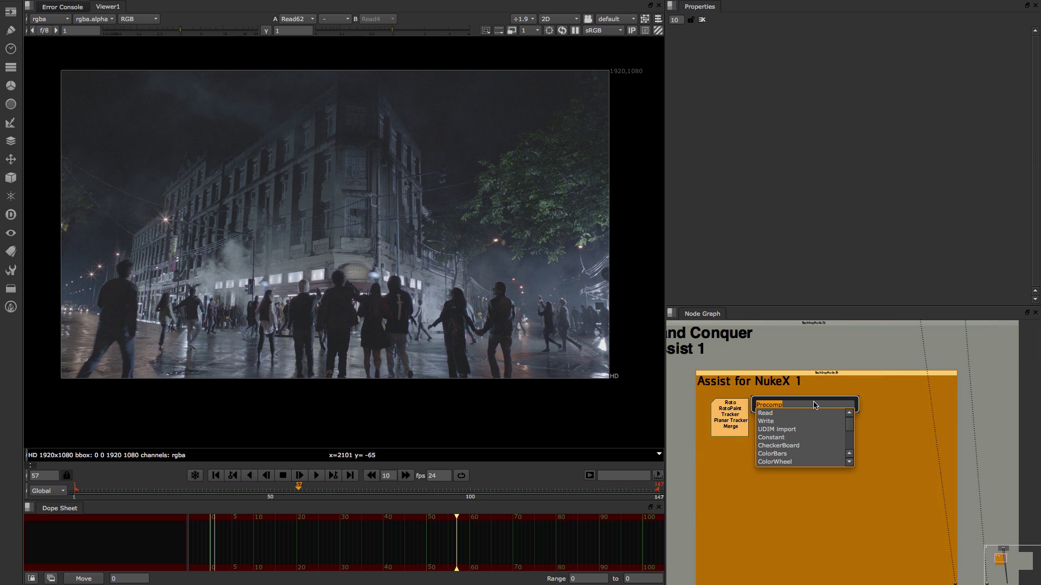
key(Return)
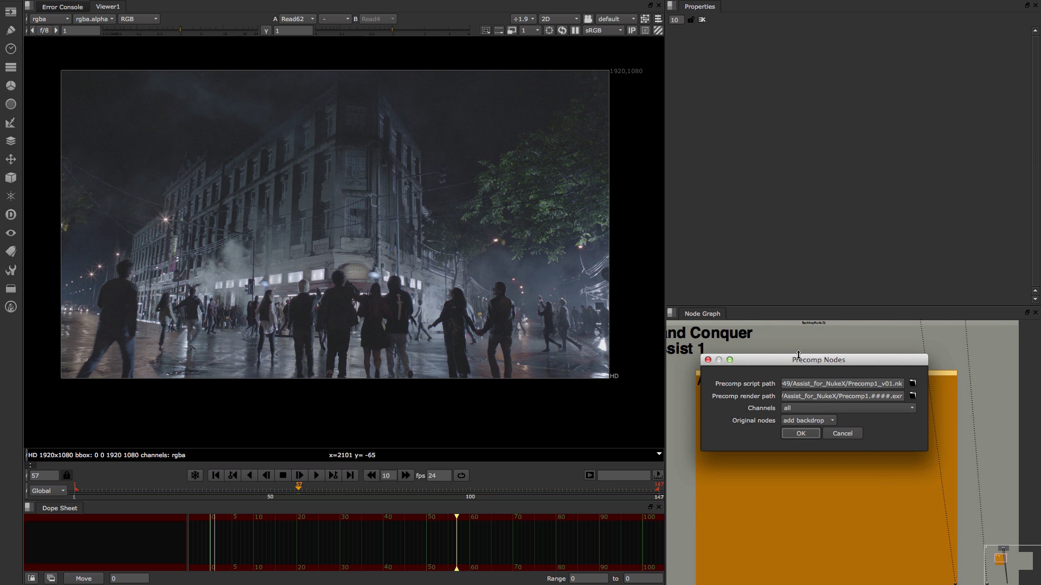
drag(802, 358, 420, 173)
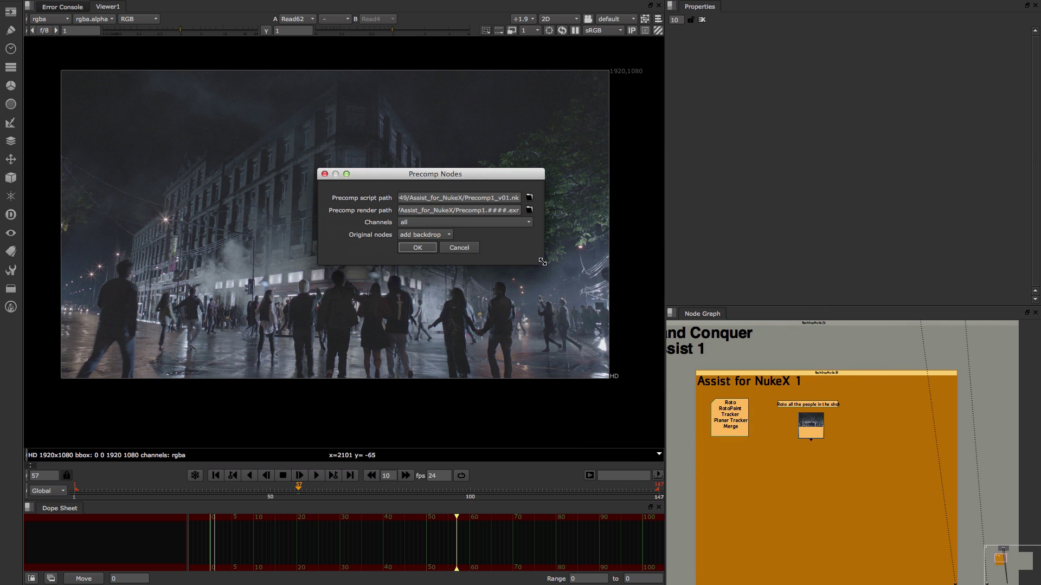
drag(542, 261, 724, 298)
drag(518, 180, 486, 179)
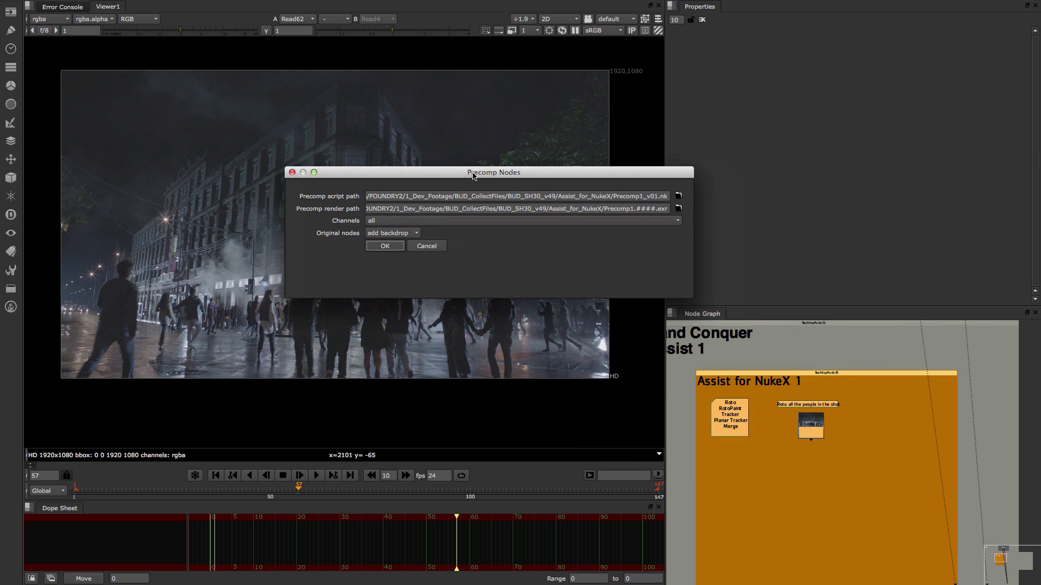
Set the precomp script path to BUD_SH30_AFN_Roto_V01.nk in the Assist_for_NukeX folder, based on the existing start script's name.
click(678, 197)
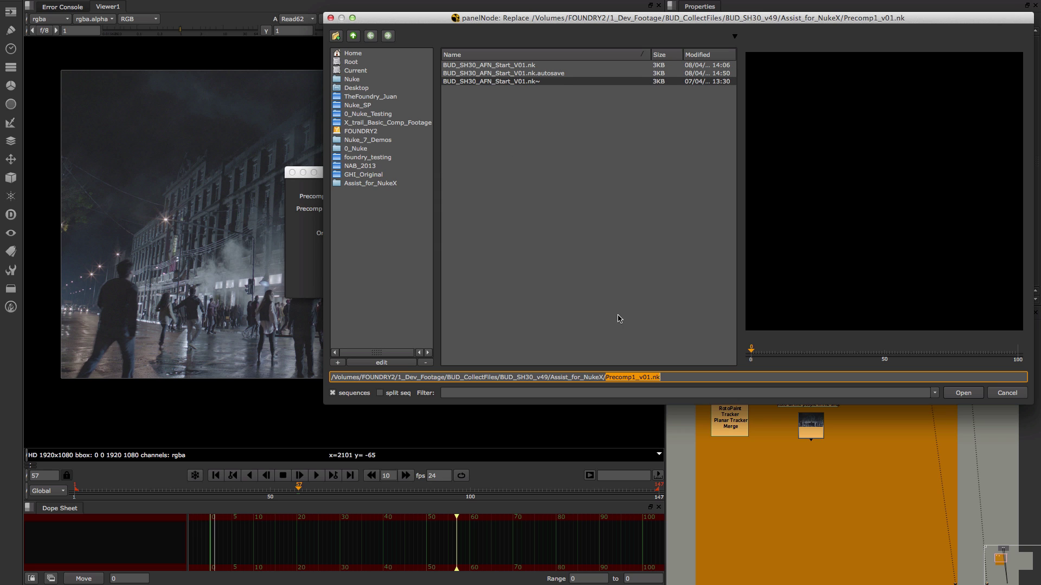
click(489, 65)
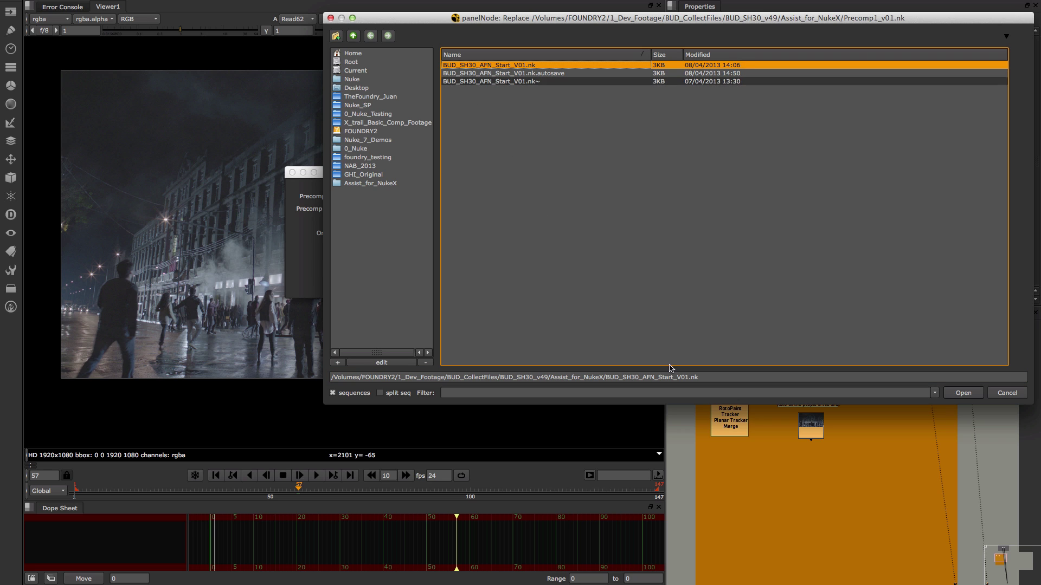
drag(674, 377, 661, 378)
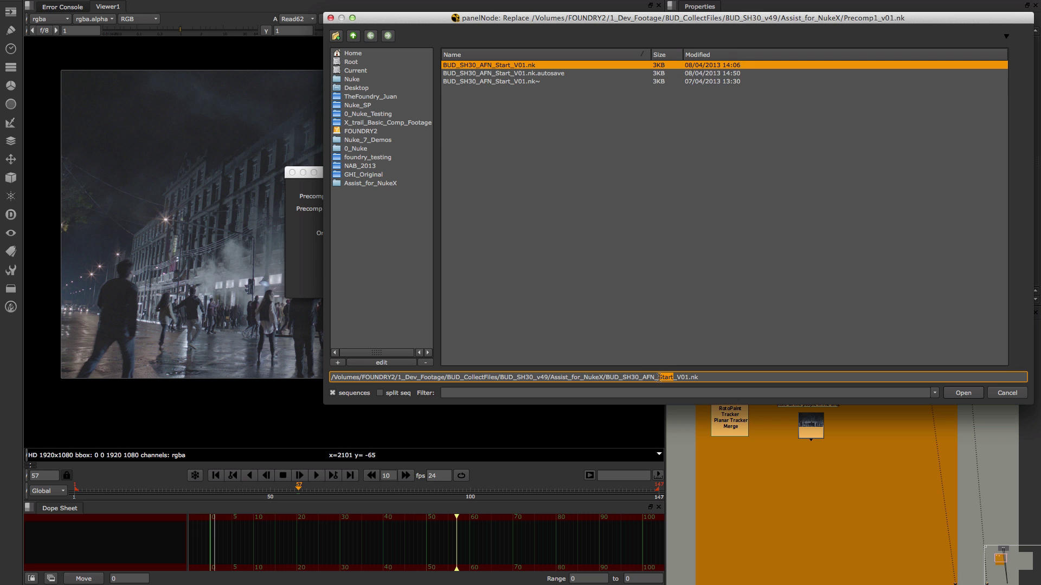
text(Roto)
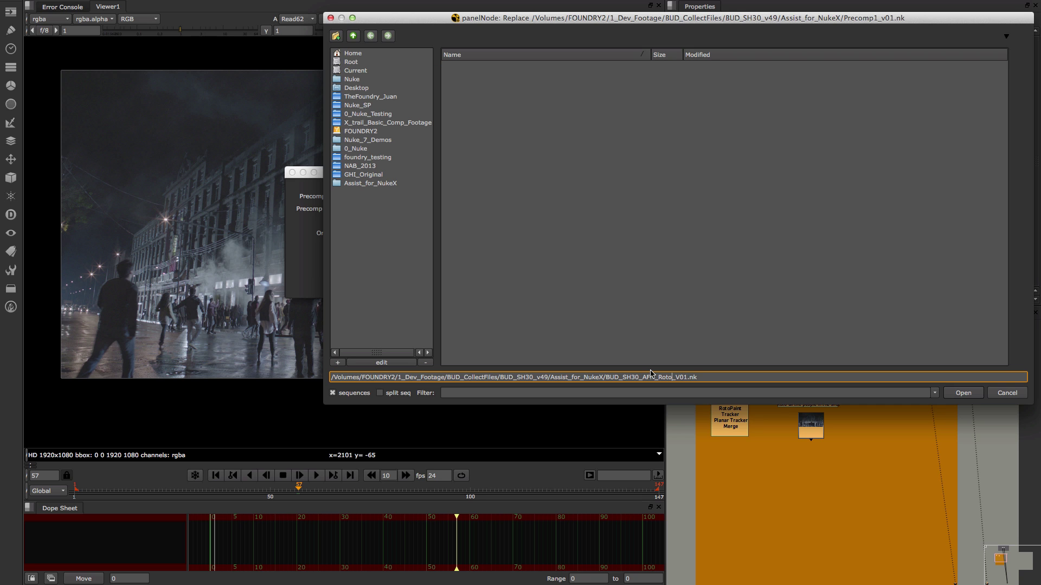
click(964, 393)
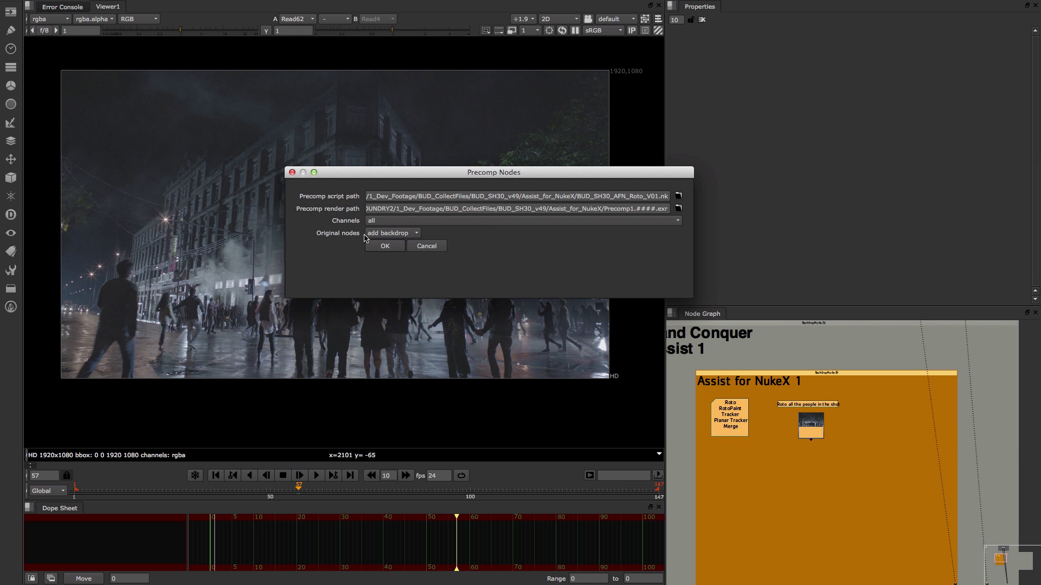
Set the original nodes to delete and create the precomp.
click(415, 234)
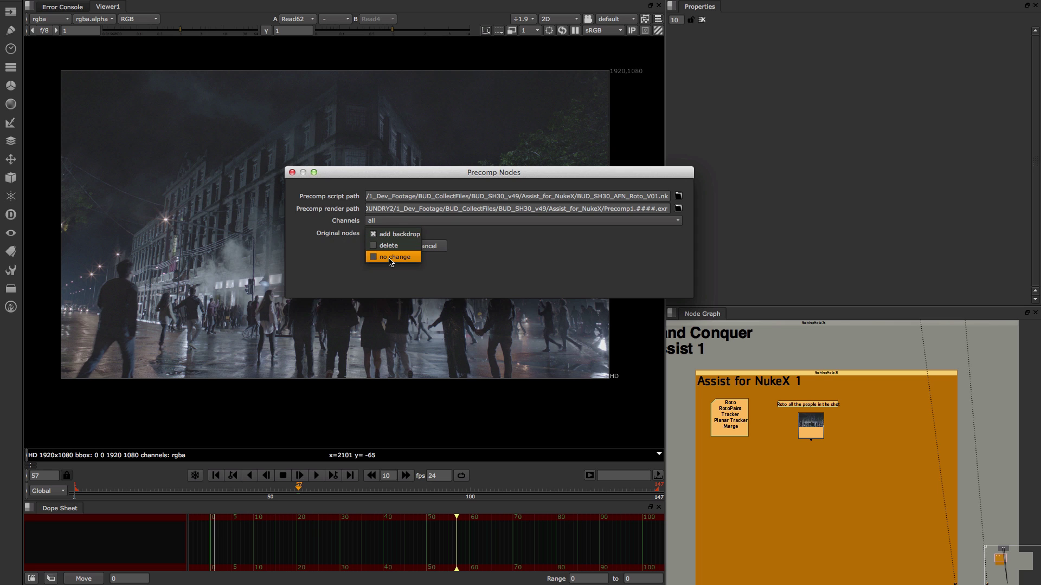
click(383, 247)
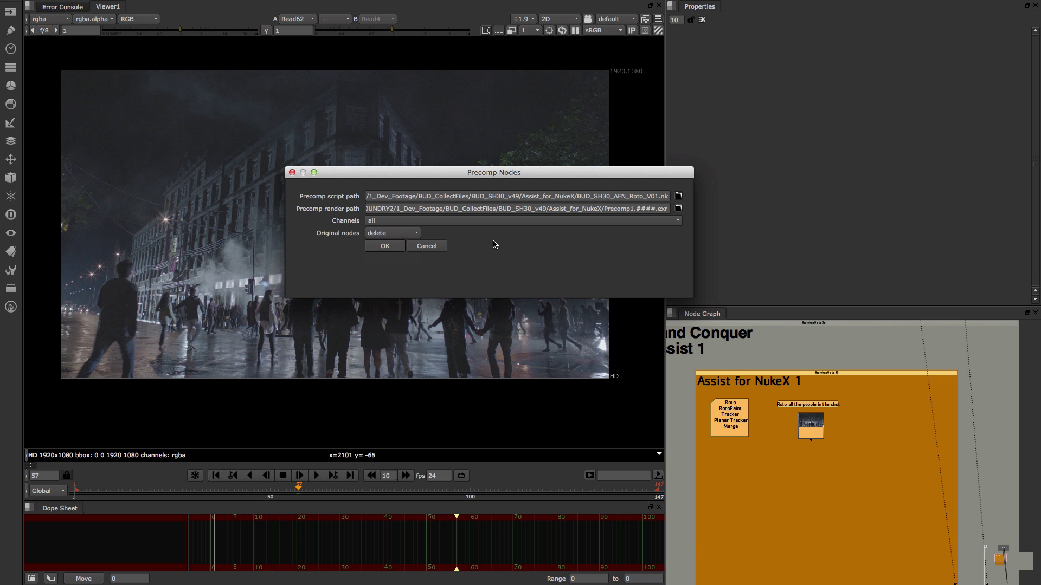
click(386, 247)
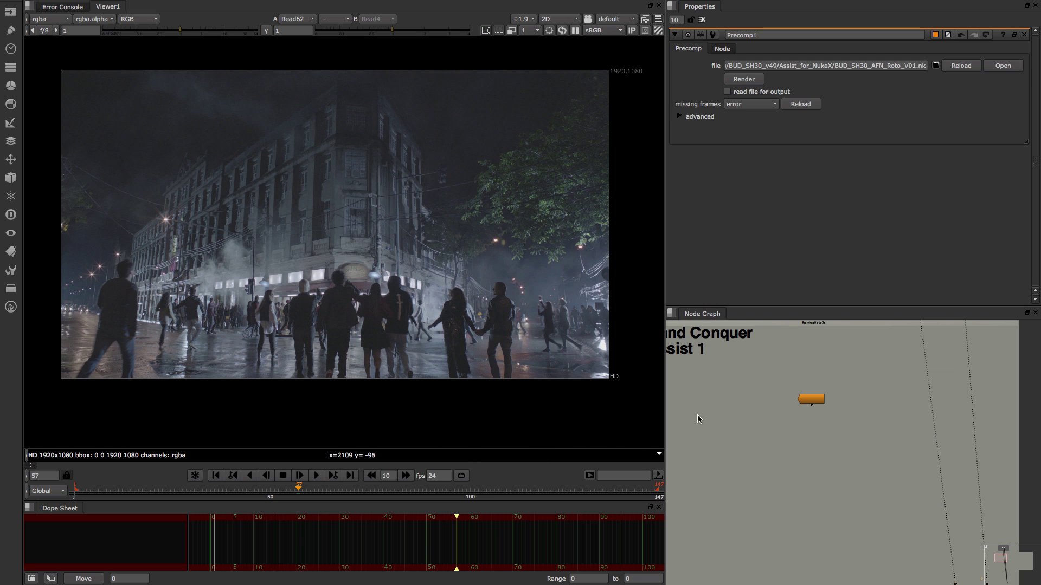
Examine the precomp node on the Roto Assist 1 backdrop and the version number in its script file path.
scroll(800, 407, up, 3)
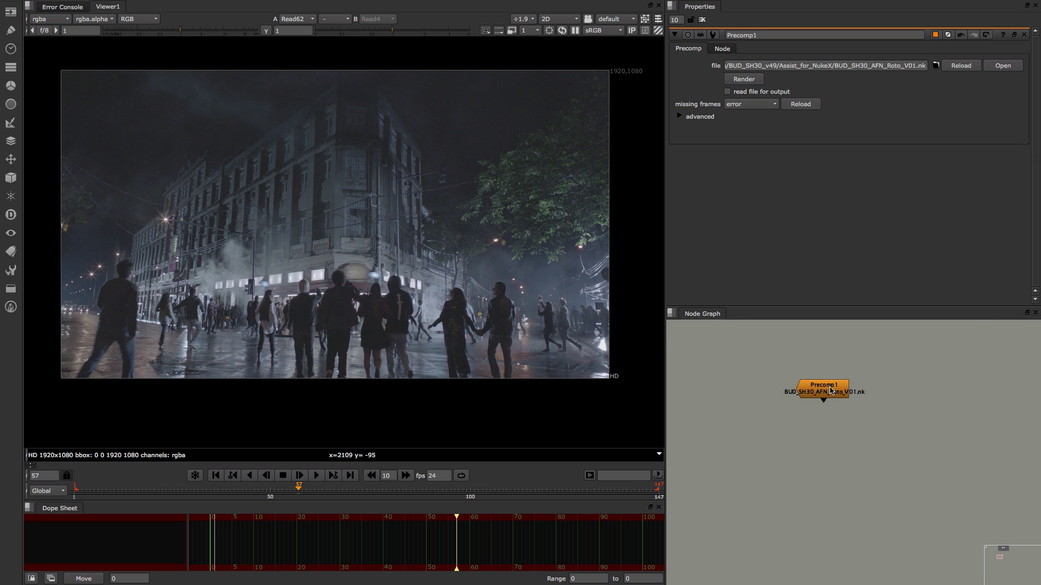
drag(831, 390, 838, 398)
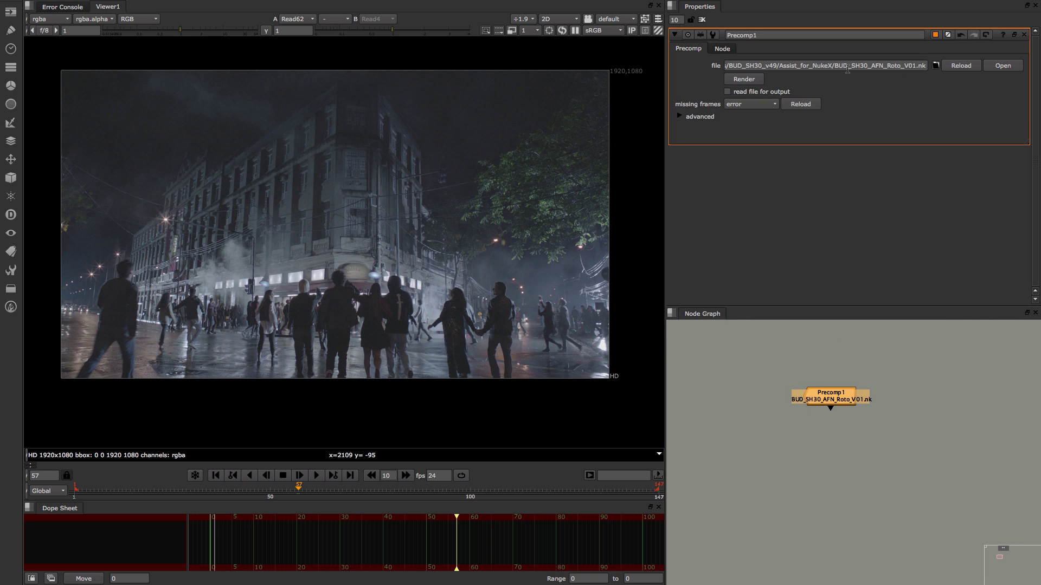
drag(915, 67, 898, 67)
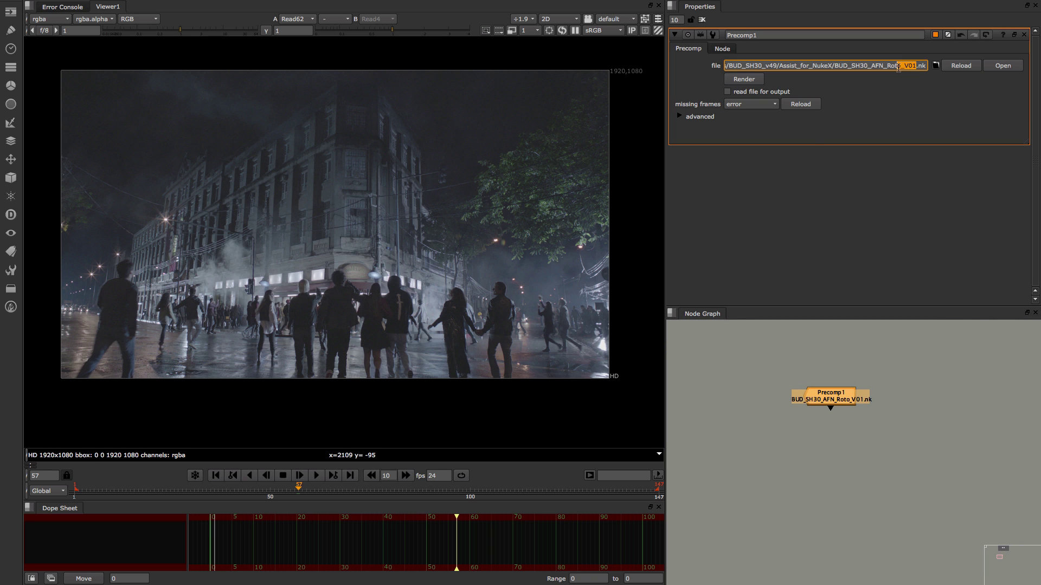
click(874, 97)
scroll(843, 403, down, 6)
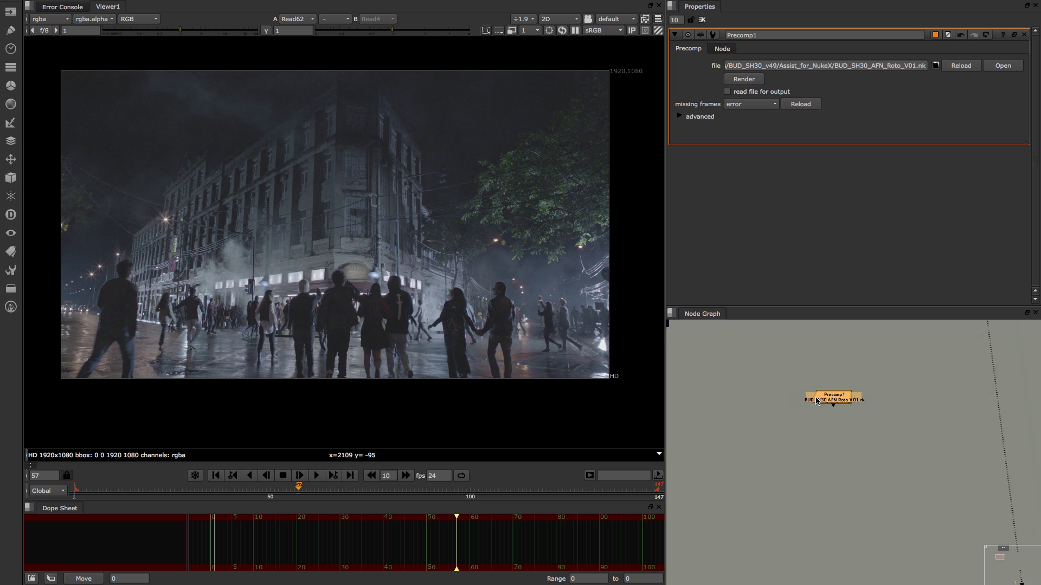
scroll(844, 404, down, 1)
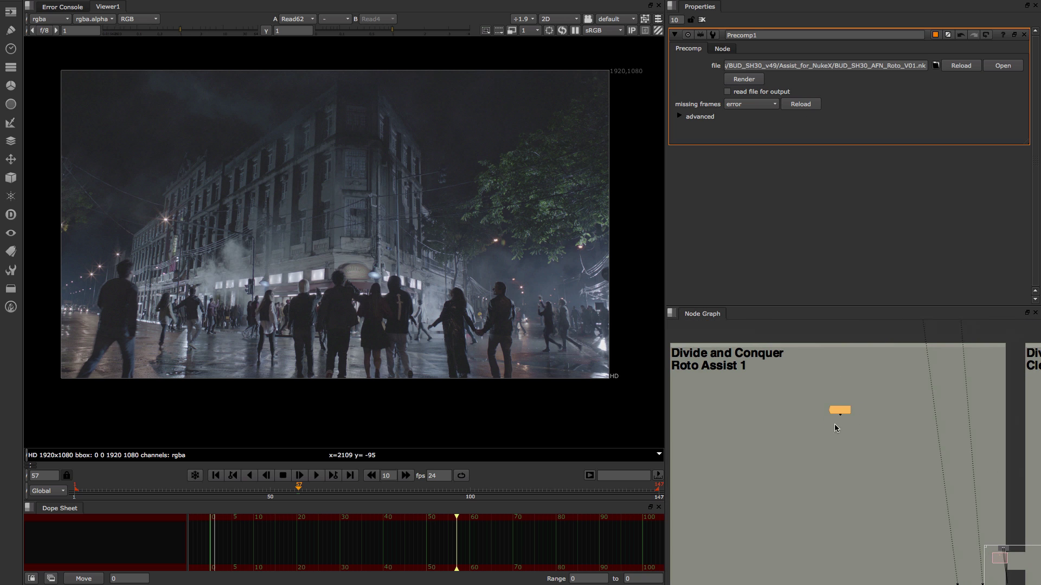
scroll(851, 420, up, 2)
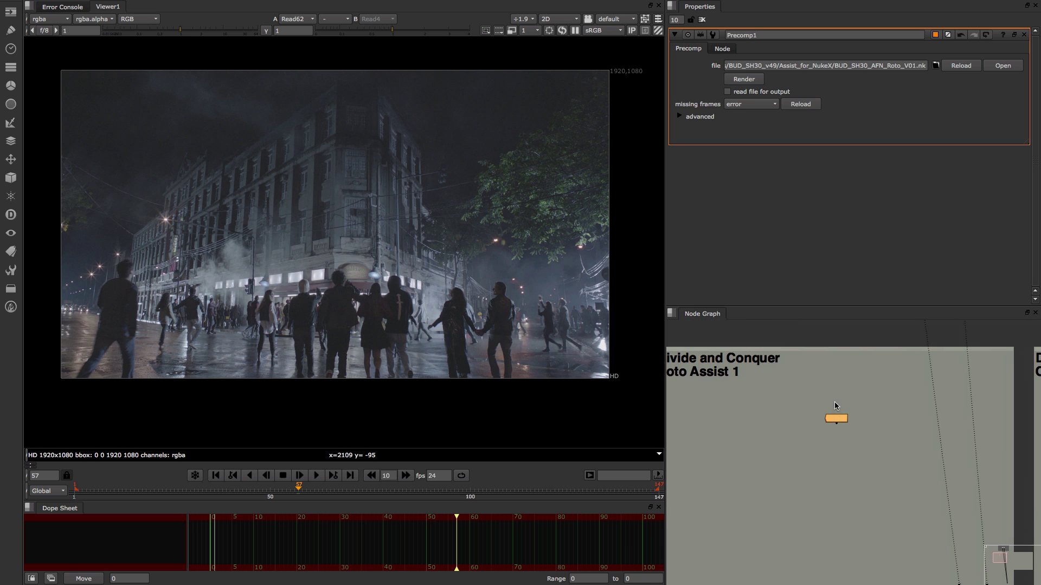
Look over the Clean Plate Assist 2 backdrop and the Assist for NukeX 2 node setup inside it.
middle_drag(835, 401, 835, 407)
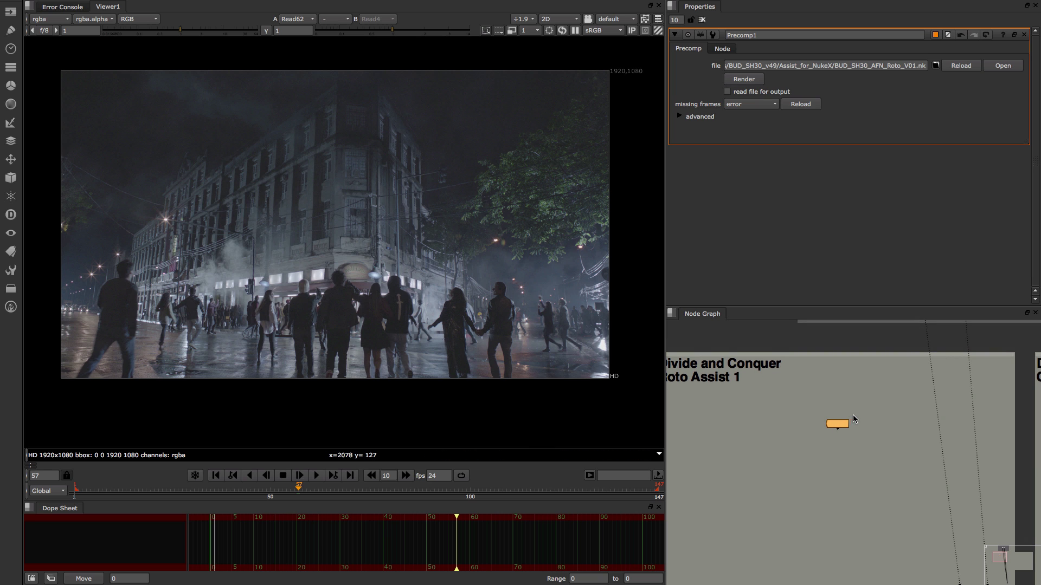
scroll(853, 415, right, 8)
scroll(757, 398, down, 3)
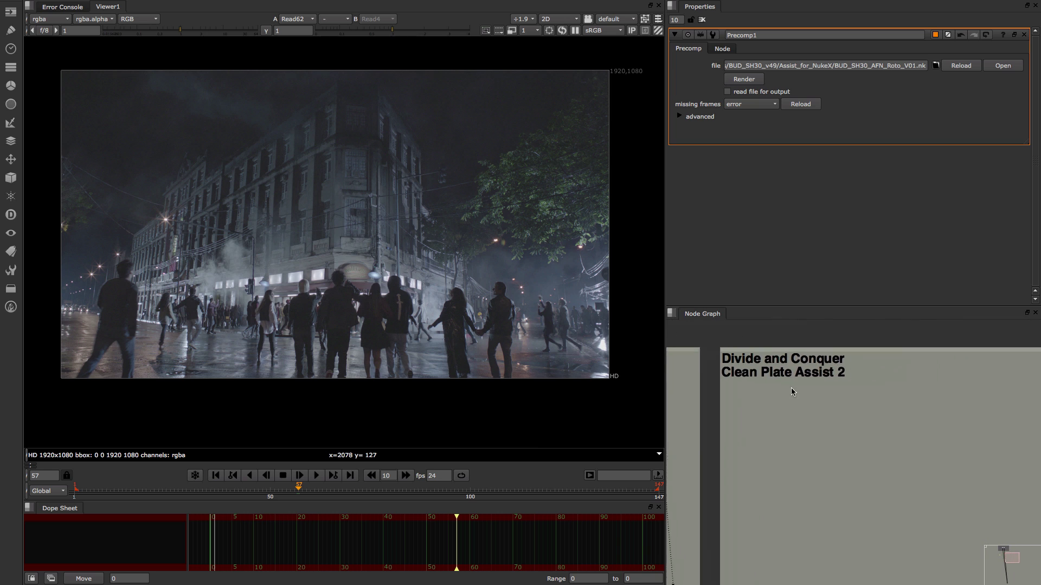
scroll(803, 378, down, 3)
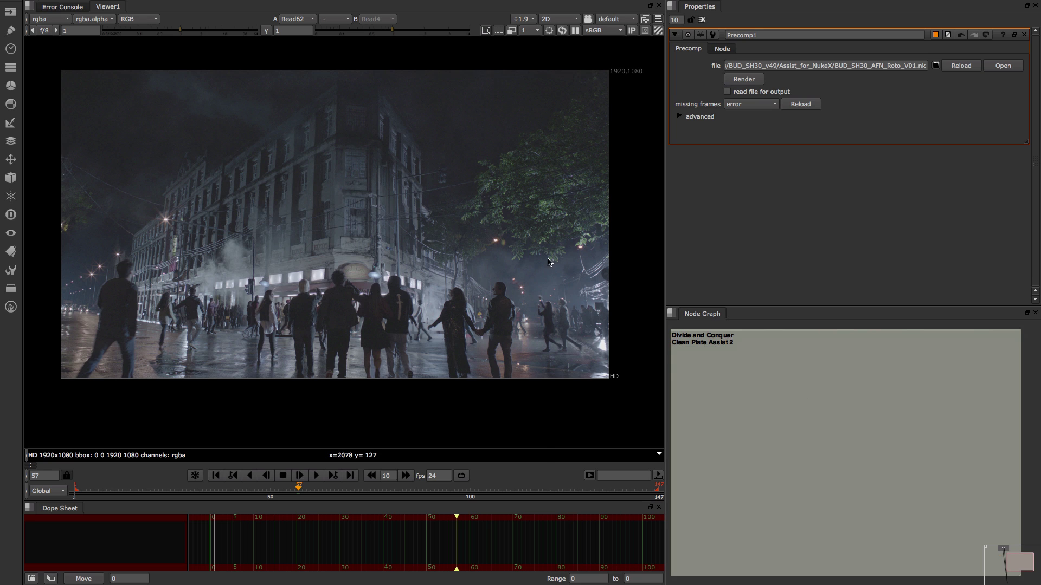
click(10, 270)
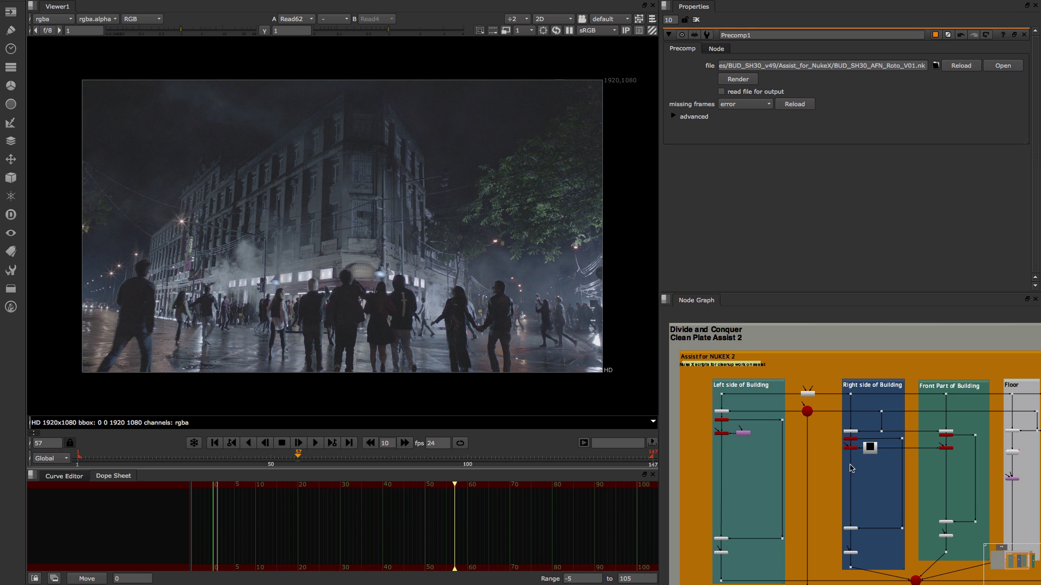
middle_drag(848, 451, 816, 415)
scroll(855, 429, down, 2)
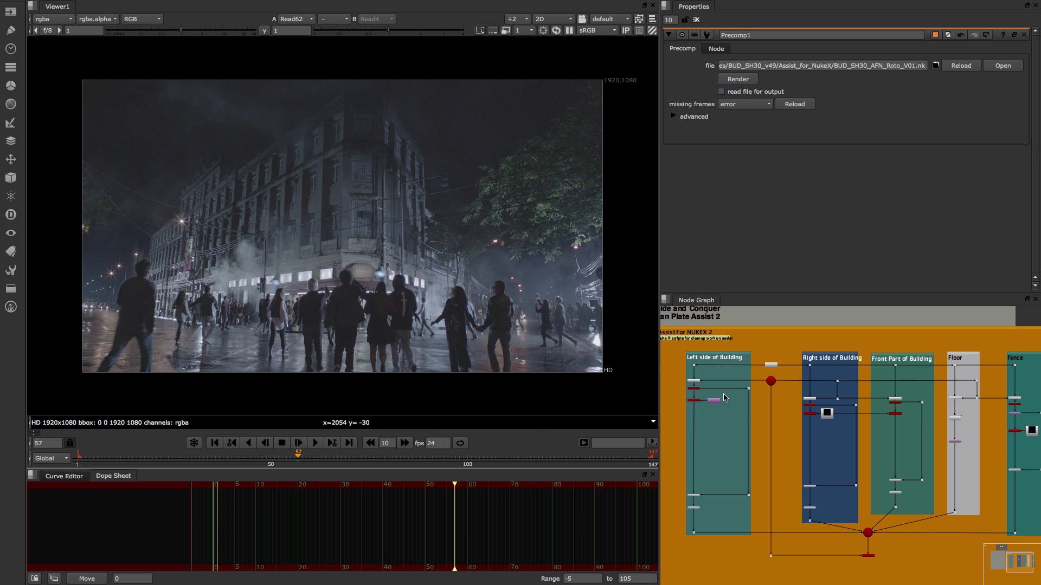
Examine the BUD_SH30.mov read, denoise and camera nodes and follow their connections through the building projections to the scene node.
scroll(764, 391, up, 3)
middle_drag(710, 353, 761, 365)
click(709, 375)
scroll(762, 368, up, 3)
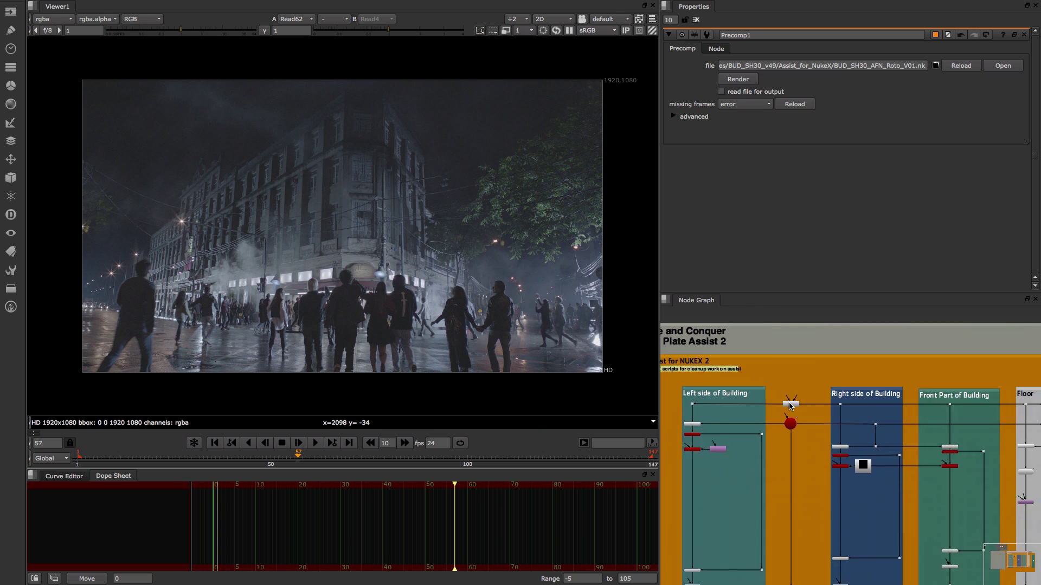
scroll(808, 390, up, 2)
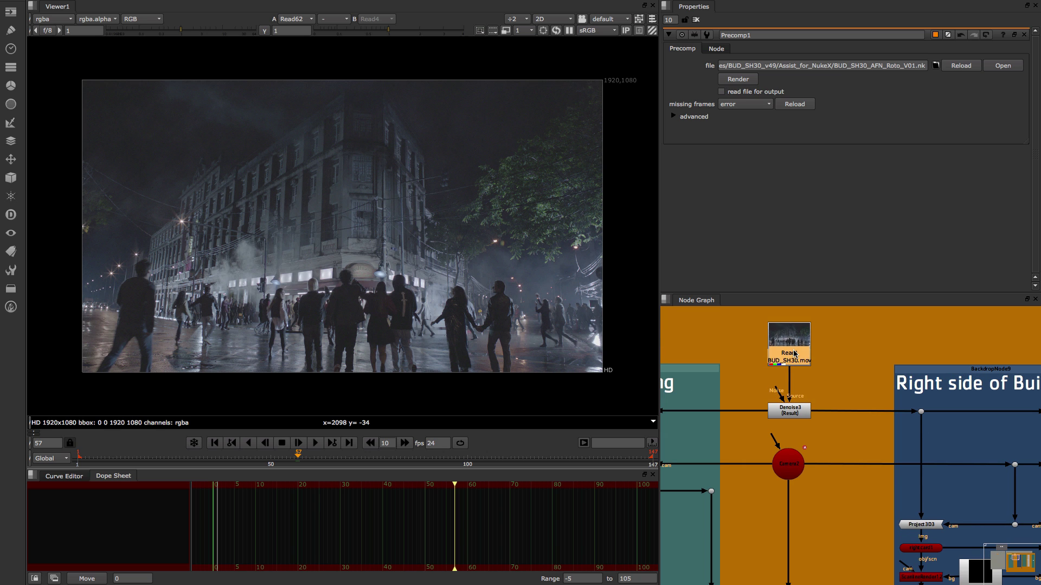
scroll(791, 352, down, 4)
scroll(852, 383, down, 2)
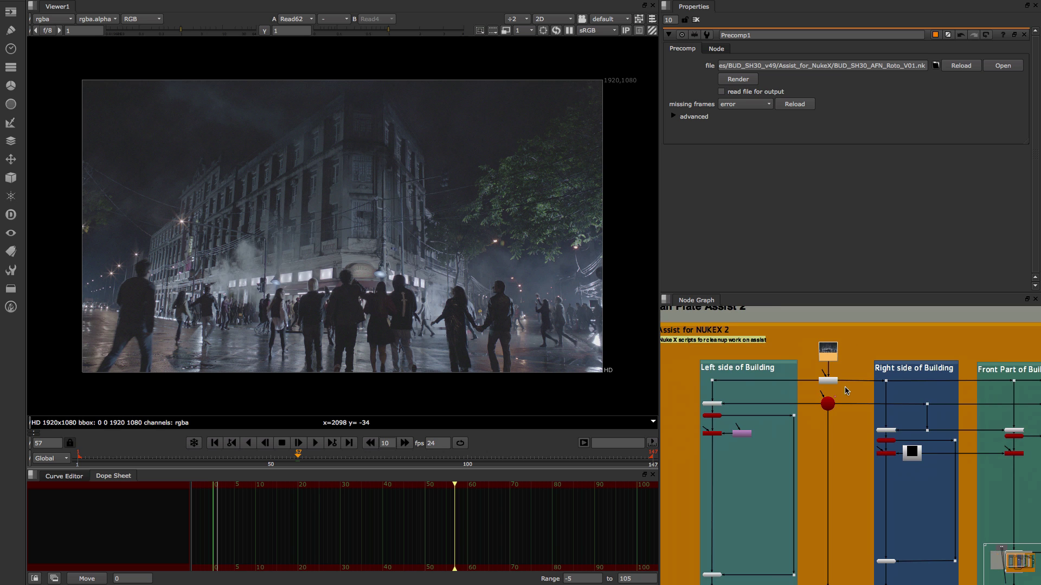
middle_drag(883, 502, 845, 390)
middle_drag(916, 526, 880, 493)
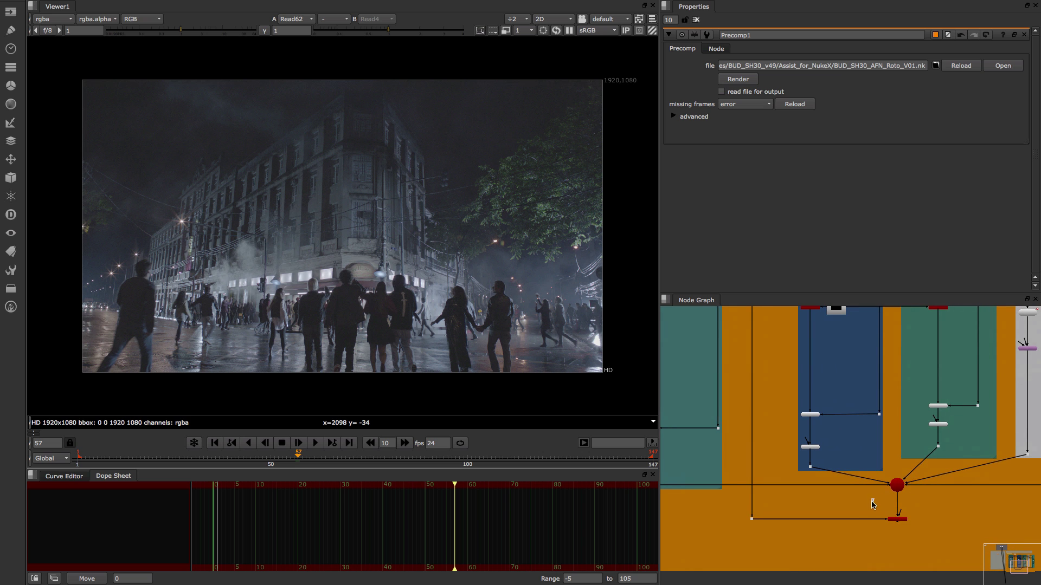
View the scene node that joins the projections in 3D, inspect the projected geometry, and look through Camera2.
click(895, 484)
key(1)
click(412, 328)
key(f)
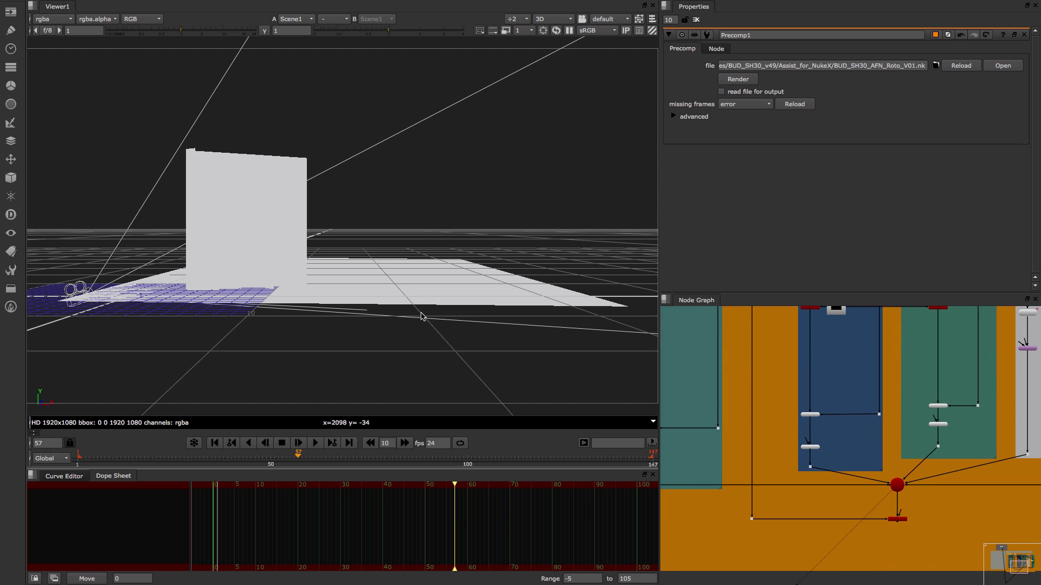
ctrl+drag(257, 261, 334, 281)
scroll(336, 286, up, 4)
click(622, 22)
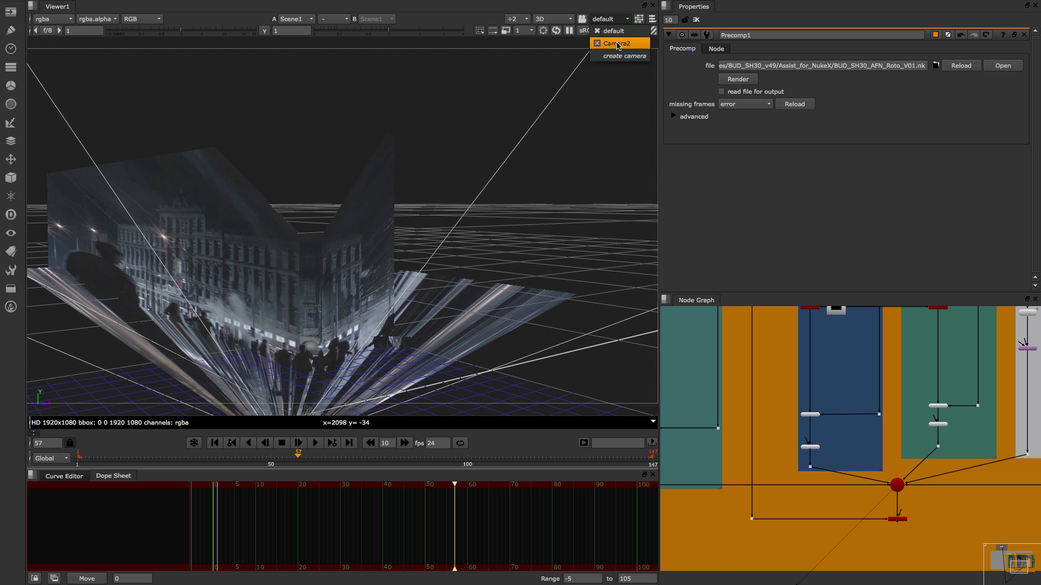
click(606, 53)
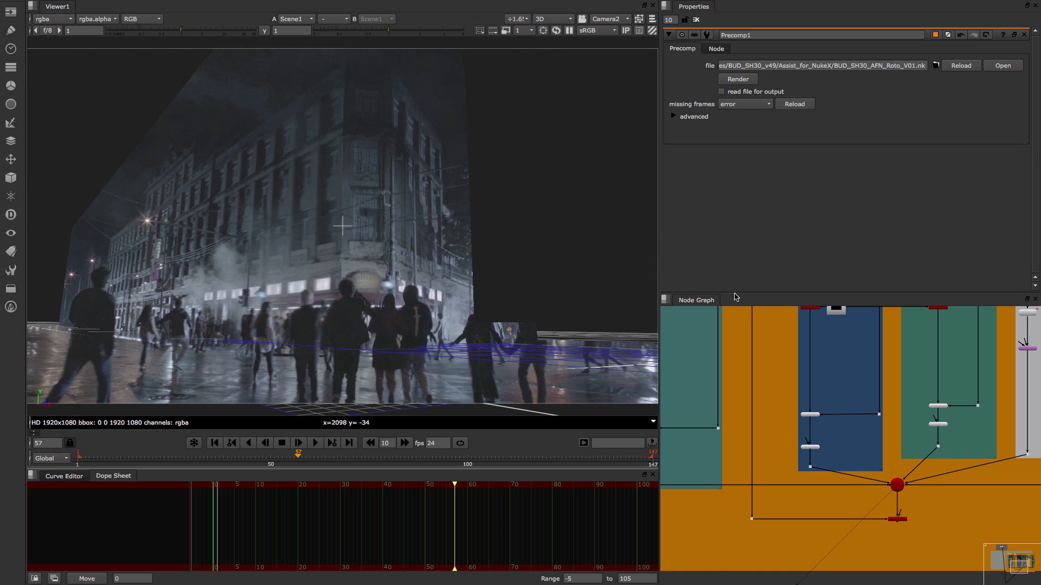
View the 2D scanline render of the Left side of Building projection.
middle_drag(809, 391, 915, 481)
drag(723, 396, 767, 372)
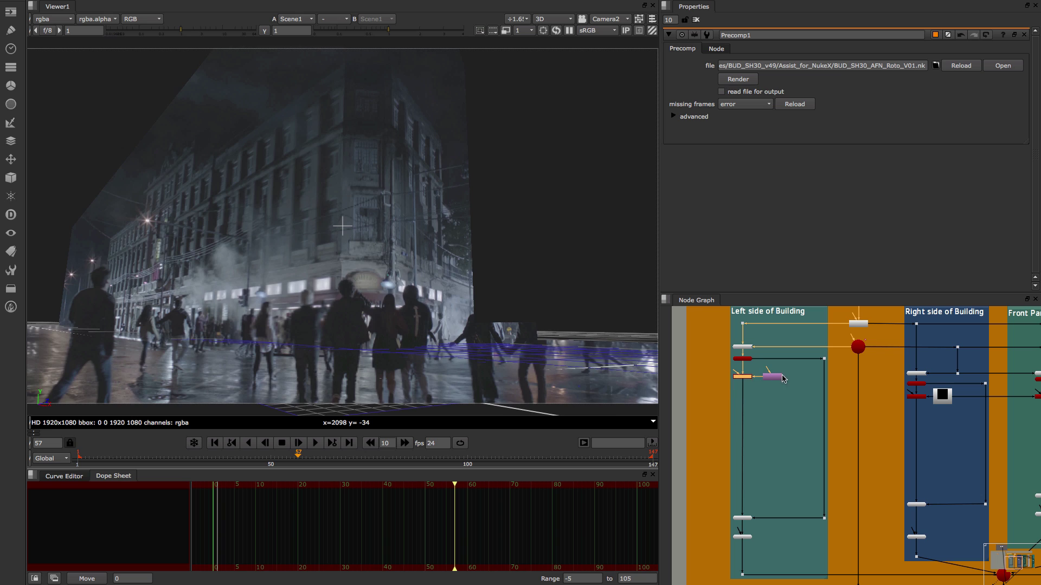
key(1)
key(Tab)
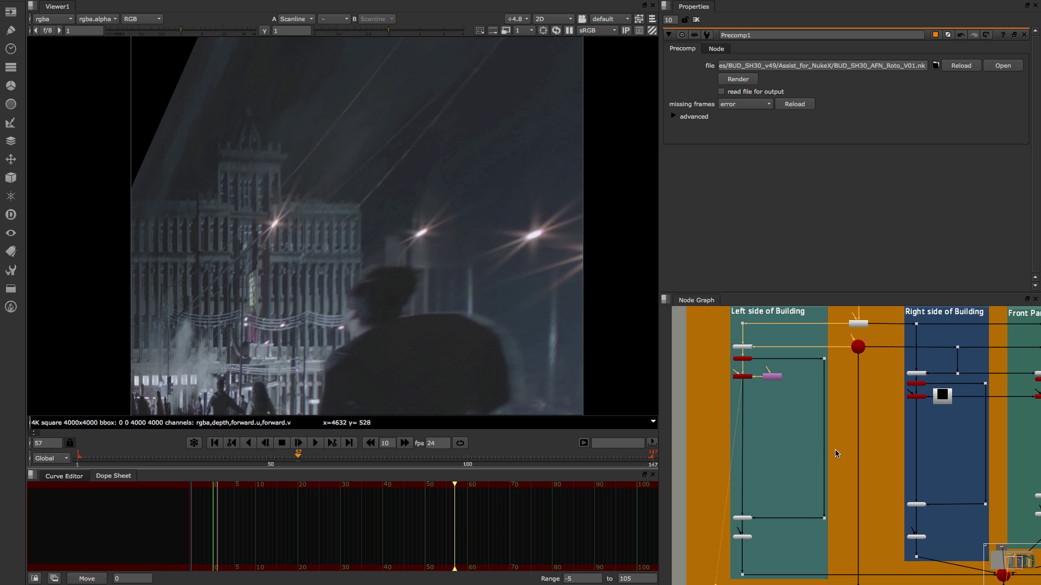
Select the Assist for NukeX 2 backdrop with its contents, start a Precomp of them, and enlarge the dialog to show the full paths.
scroll(835, 447, down, 5)
middle_drag(899, 428, 830, 416)
scroll(826, 415, down, 1)
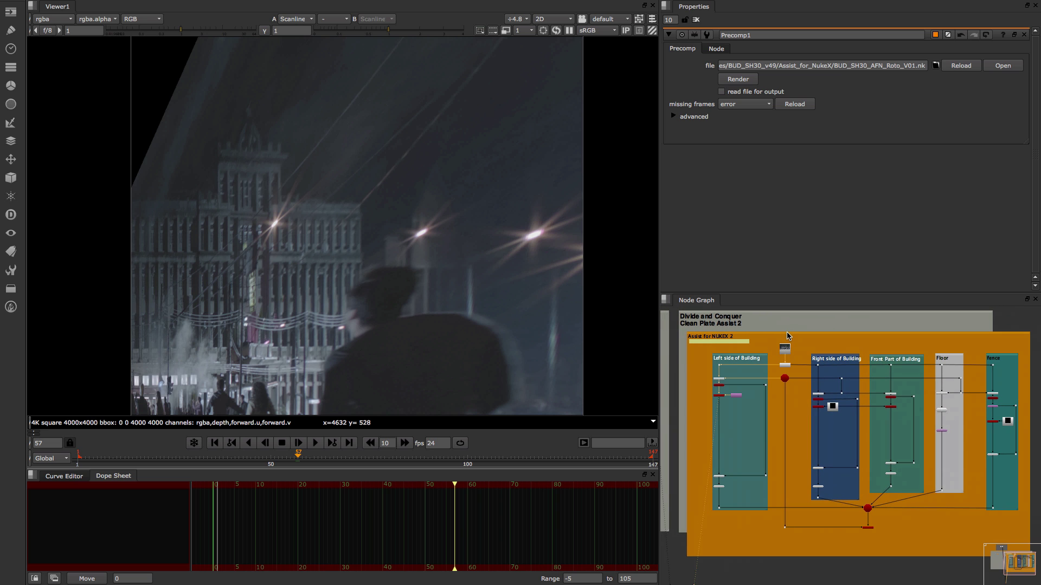
click(786, 336)
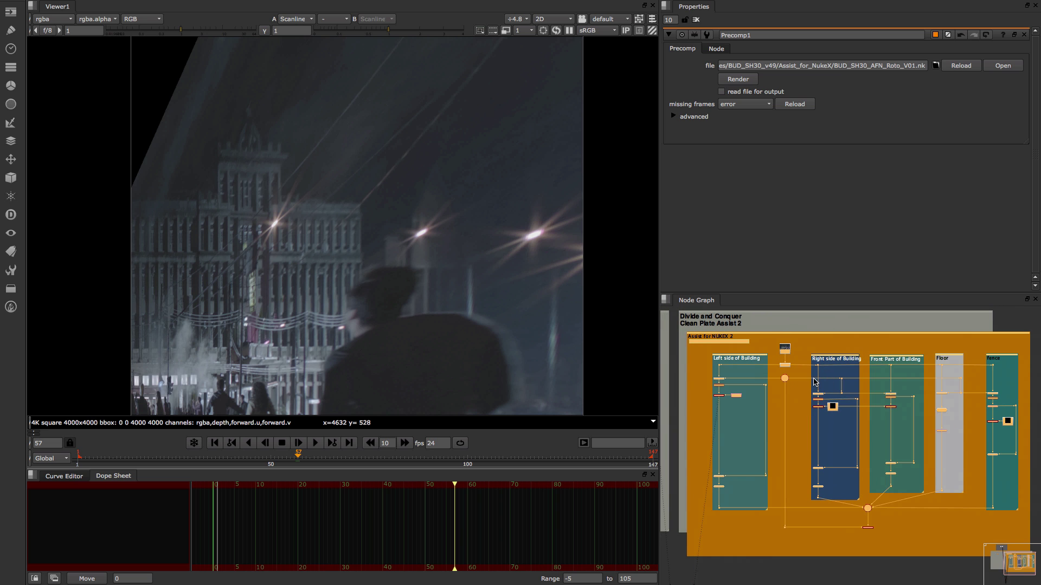
key(Tab)
key(Return)
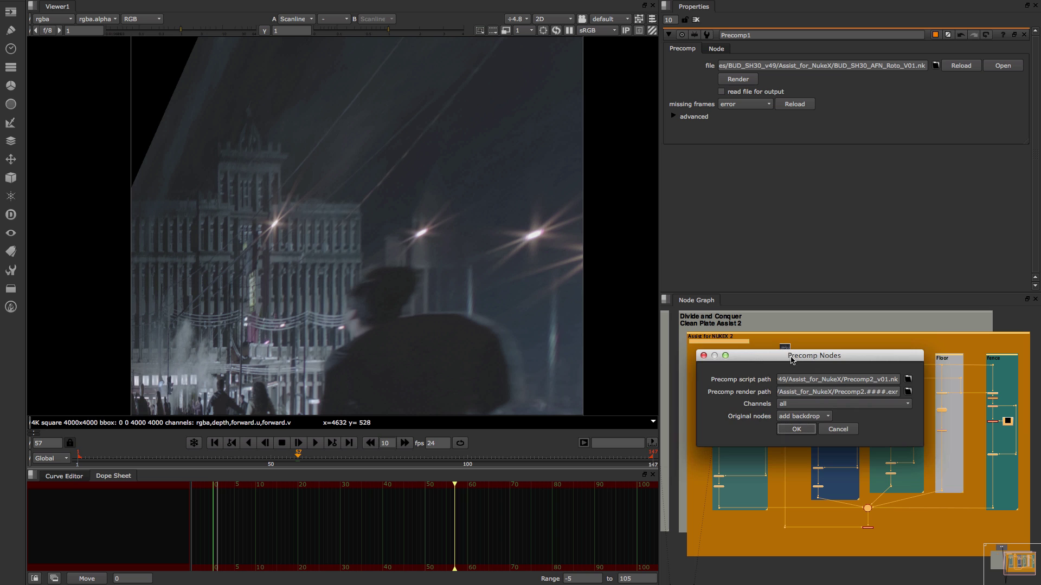
drag(791, 360, 375, 185)
drag(507, 272, 673, 264)
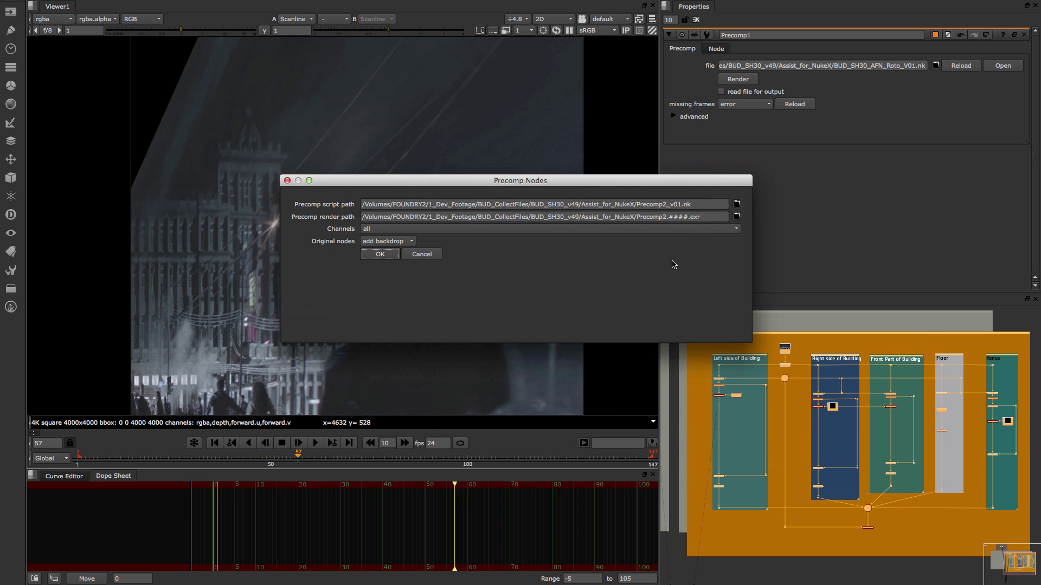
Set the precomp script path to BUD_SH30_AFN_CleanPlate_V01.nk in the Assist_for_NukeX folder, based on the existing roto script's name.
click(737, 206)
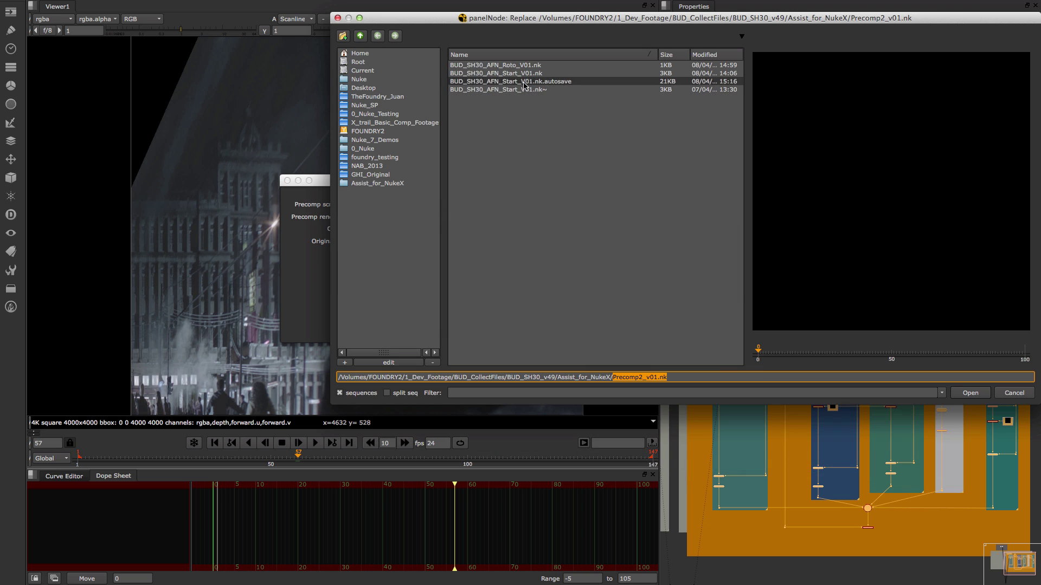
click(512, 65)
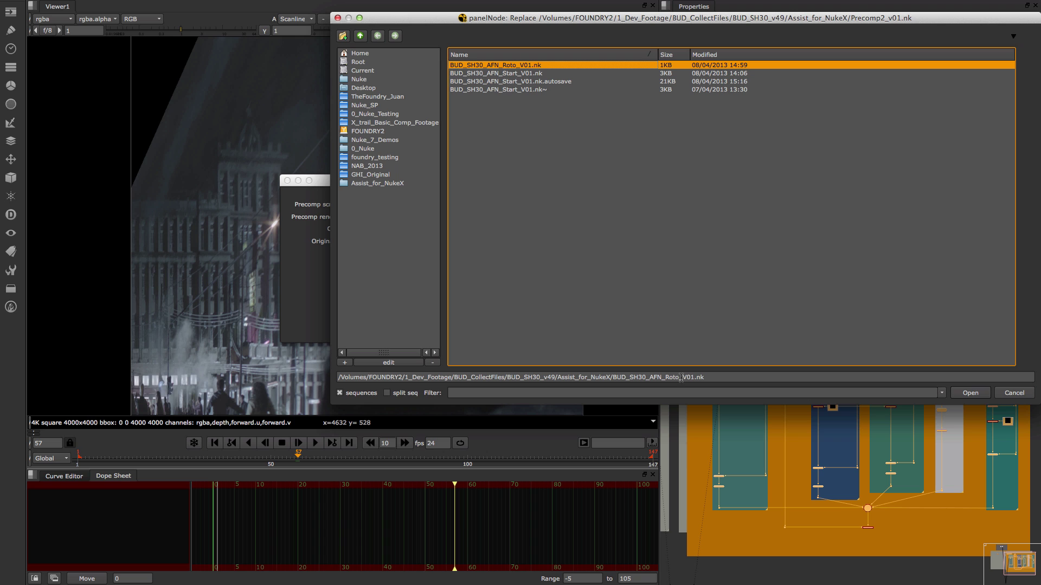
text(CleanPlate)
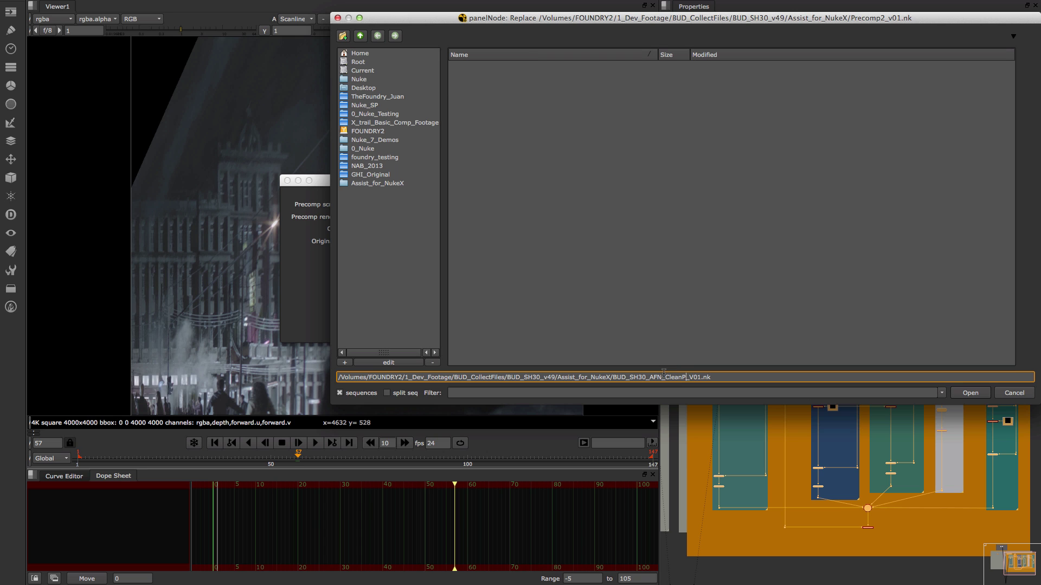
key(Return)
Set the original clean plate nodes to delete and create the precomp.
click(387, 241)
click(374, 252)
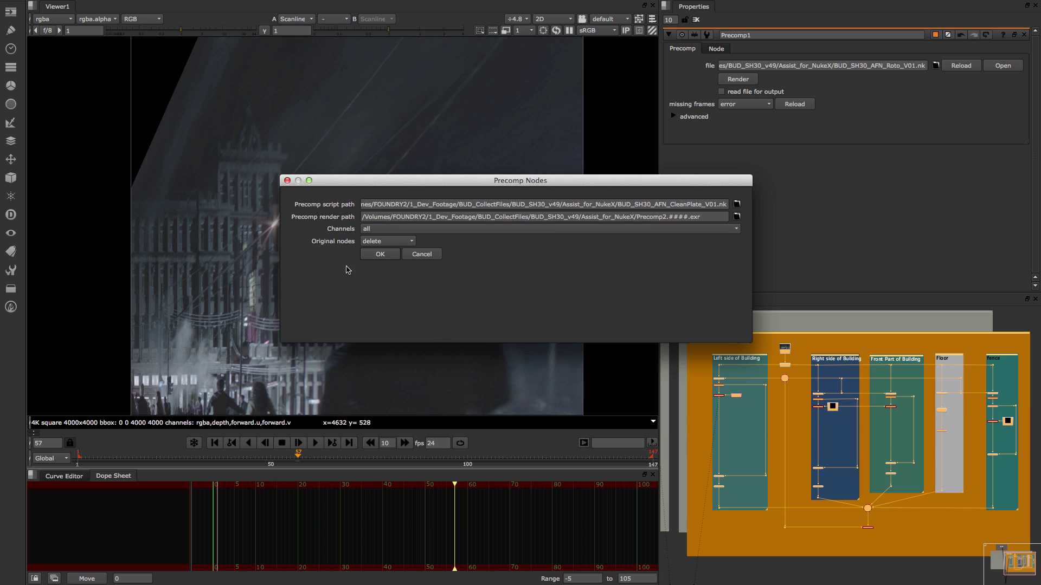
click(380, 255)
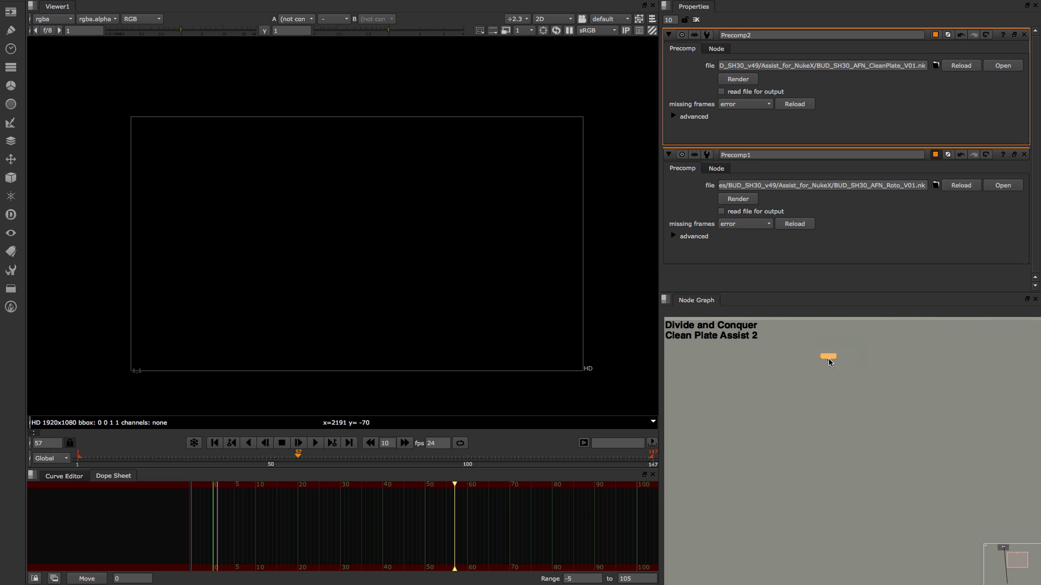
View the clean plate precomp's output and inspect its node on the Clean Plate Assist 2 backdrop.
key(1)
scroll(828, 359, up, 5)
scroll(830, 358, up, 4)
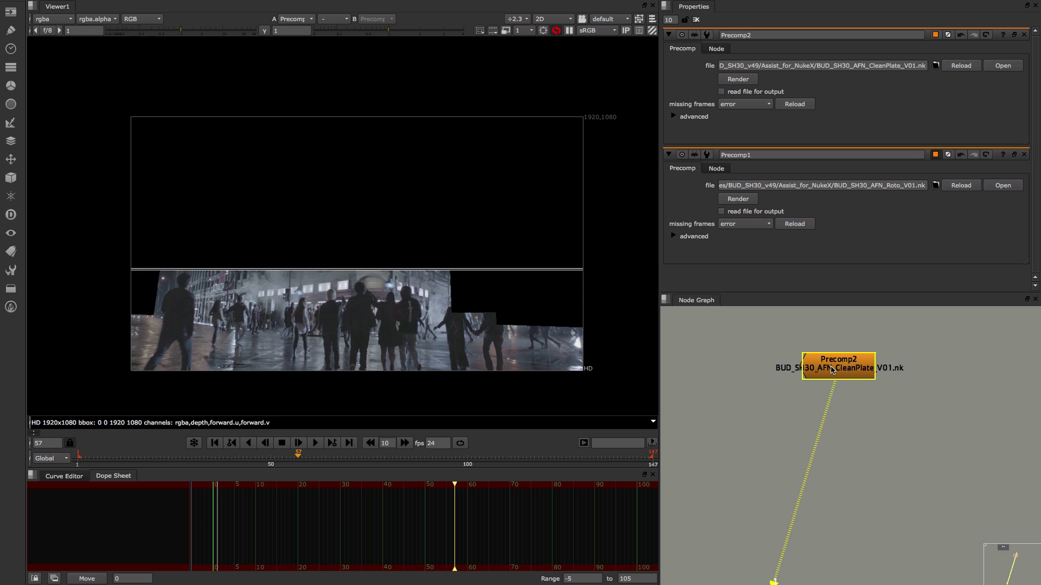
scroll(845, 404, down, 8)
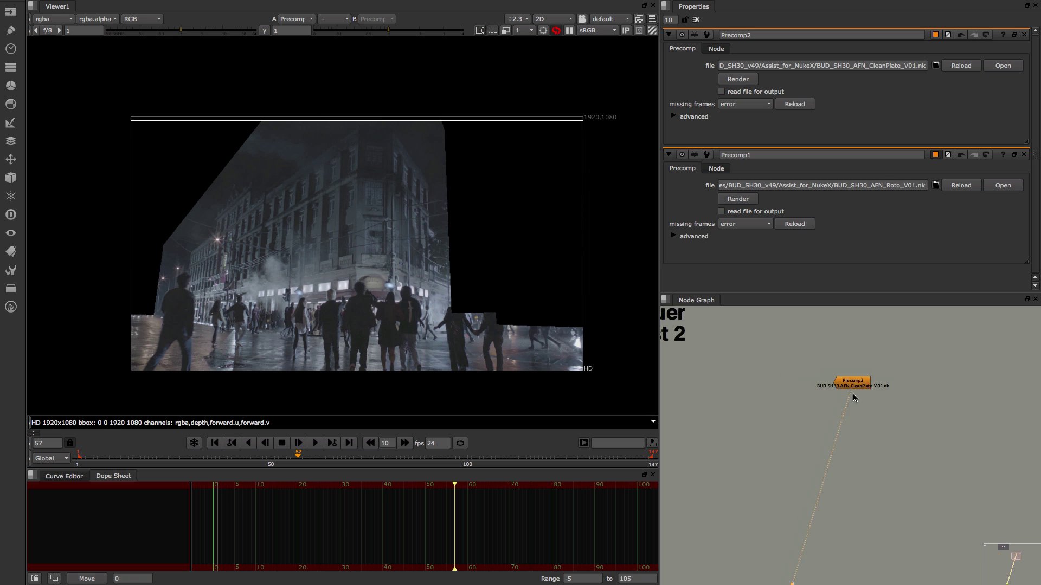
scroll(843, 411, down, 5)
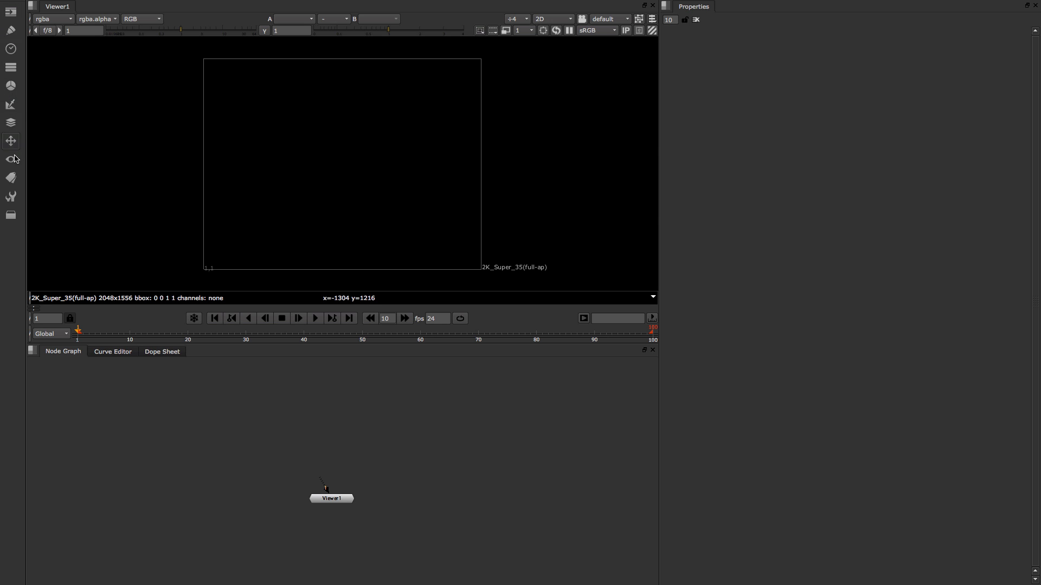
Switch to the empty Nuke Assist session and review its available image, draw, time and channel nodes.
click(11, 12)
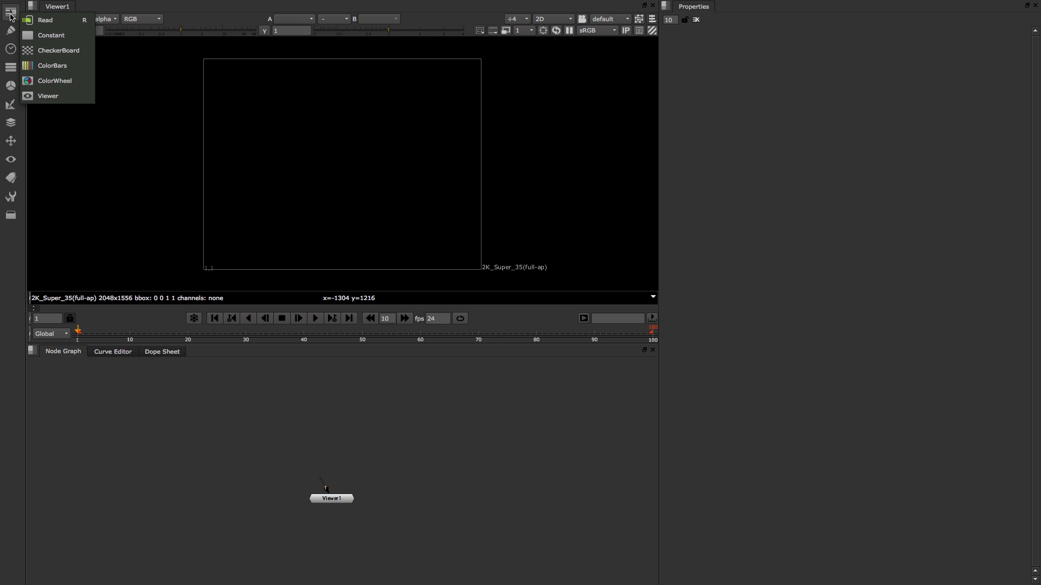
click(11, 36)
click(10, 38)
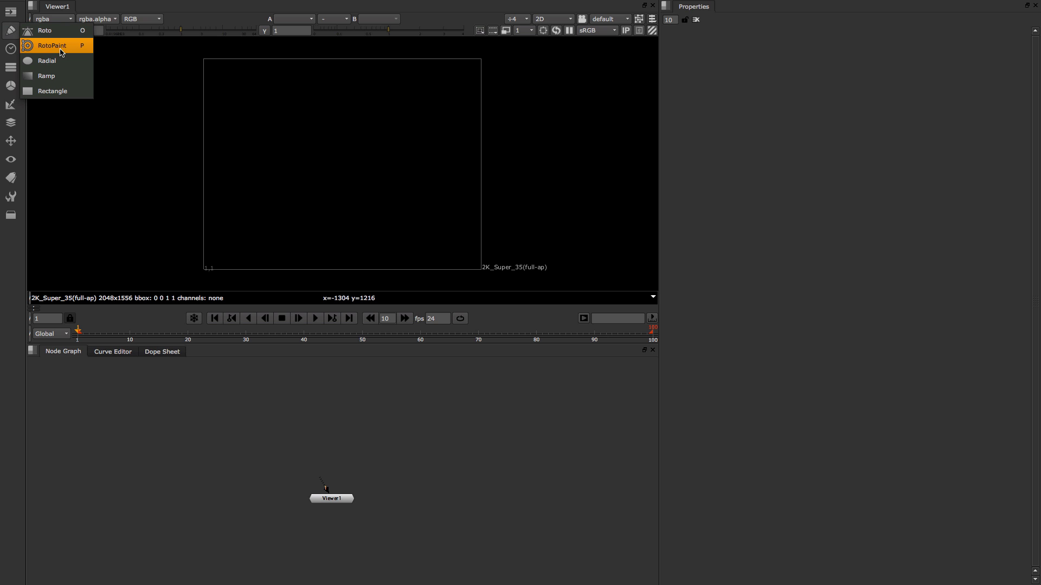
click(10, 49)
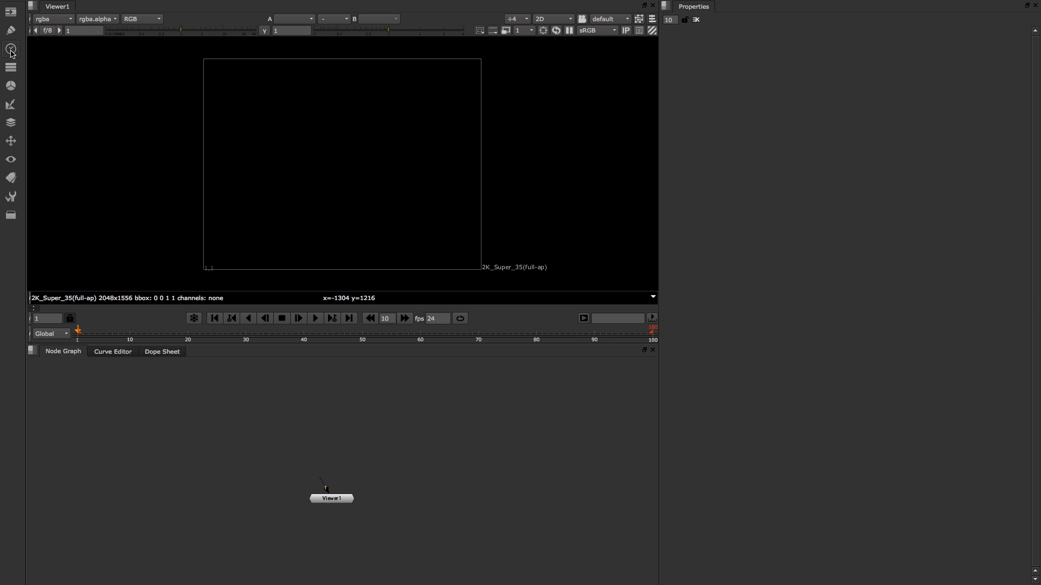
click(12, 67)
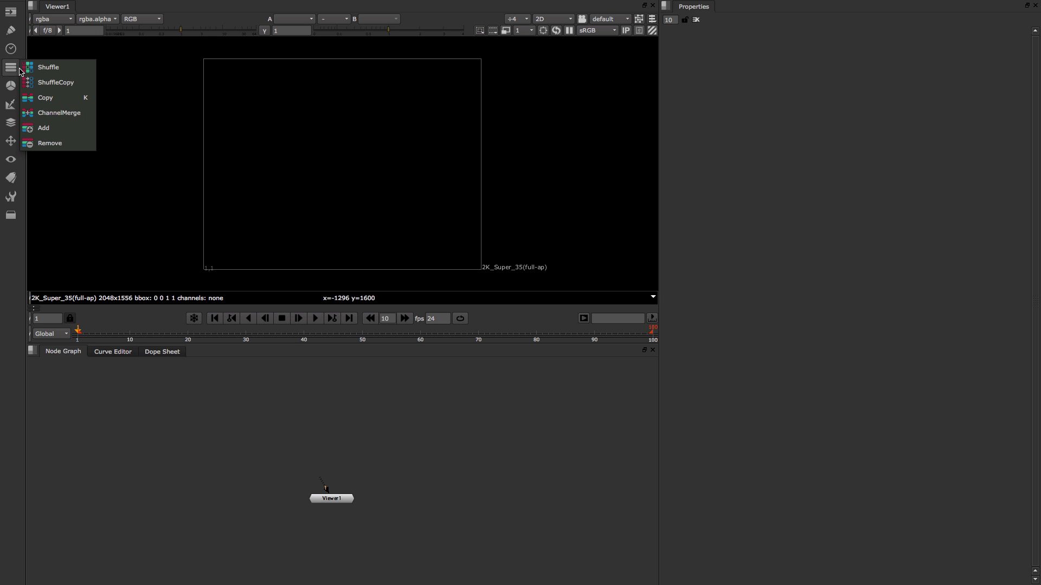
click(12, 68)
Review the keyer, merge, transform and views nodes that Nuke Assist offers.
click(13, 109)
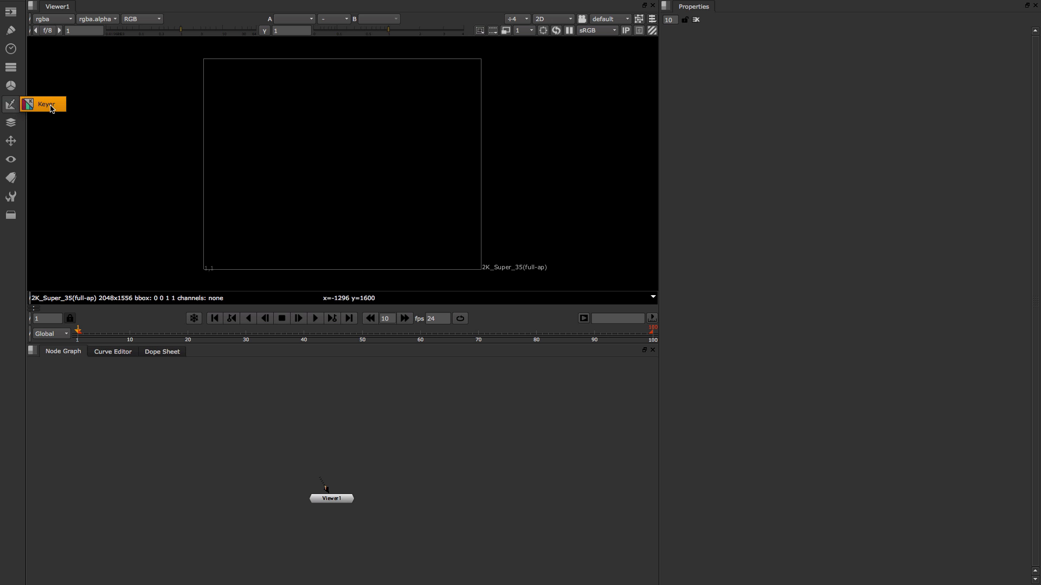
click(10, 106)
click(12, 123)
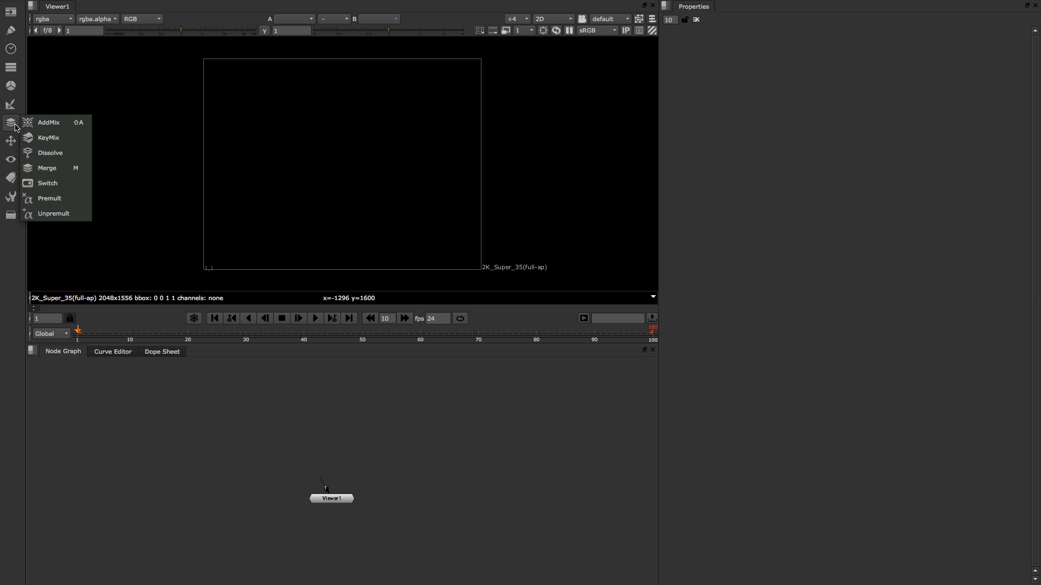
click(12, 123)
click(10, 141)
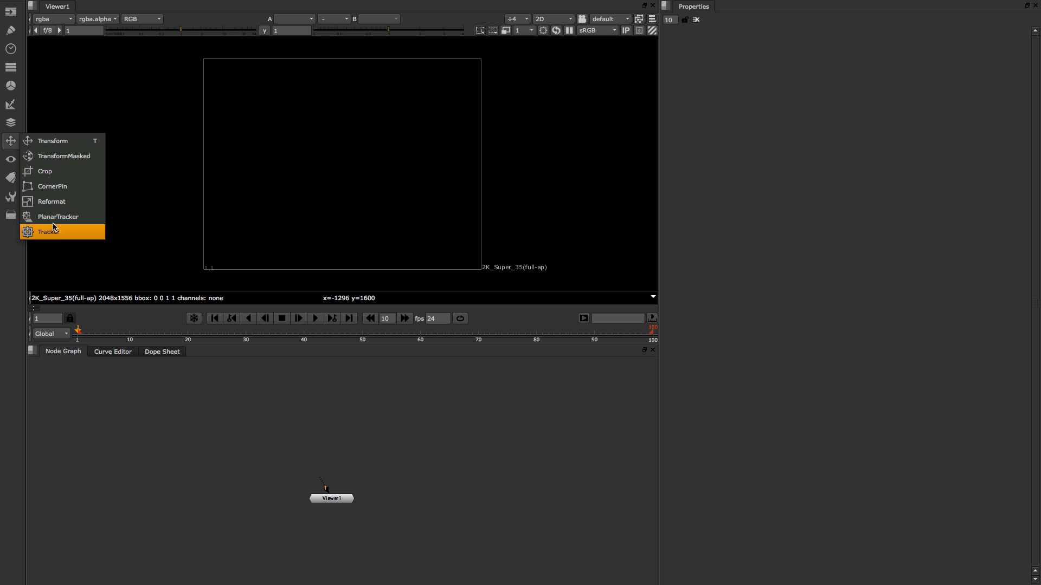
click(10, 142)
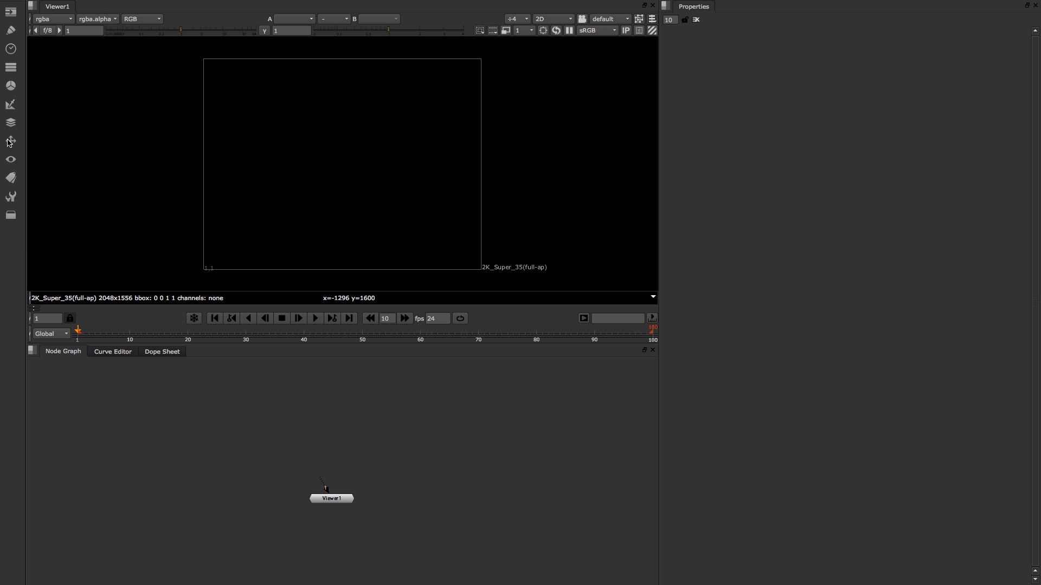
click(12, 161)
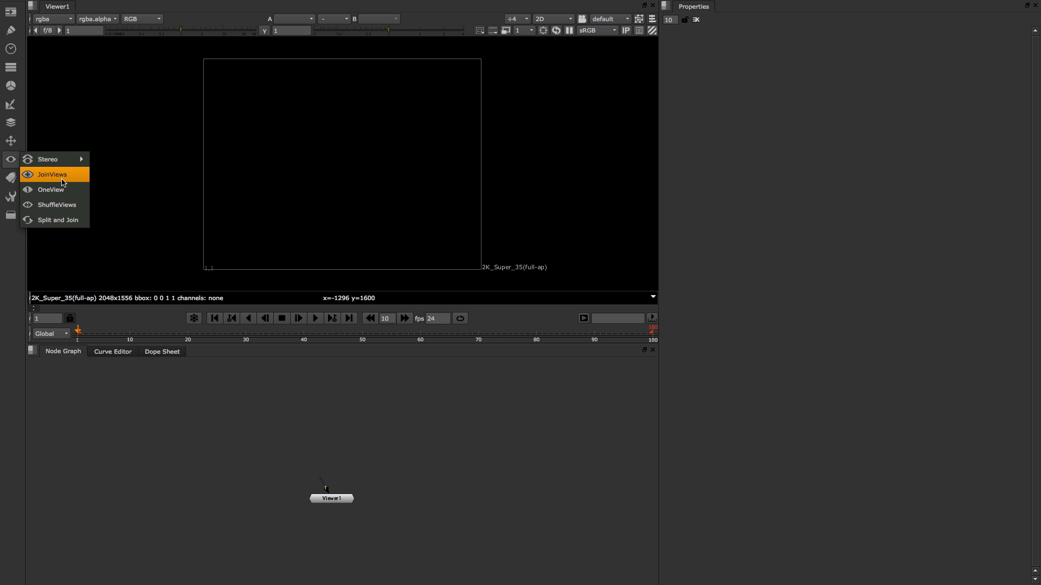
mouse_move(54, 159)
click(251, 423)
Open the roto precomp script BUD_SH30_AFN_Roto_V01.nk from the Assist_for_NukeX folder.
middle_drag(252, 398, 277, 427)
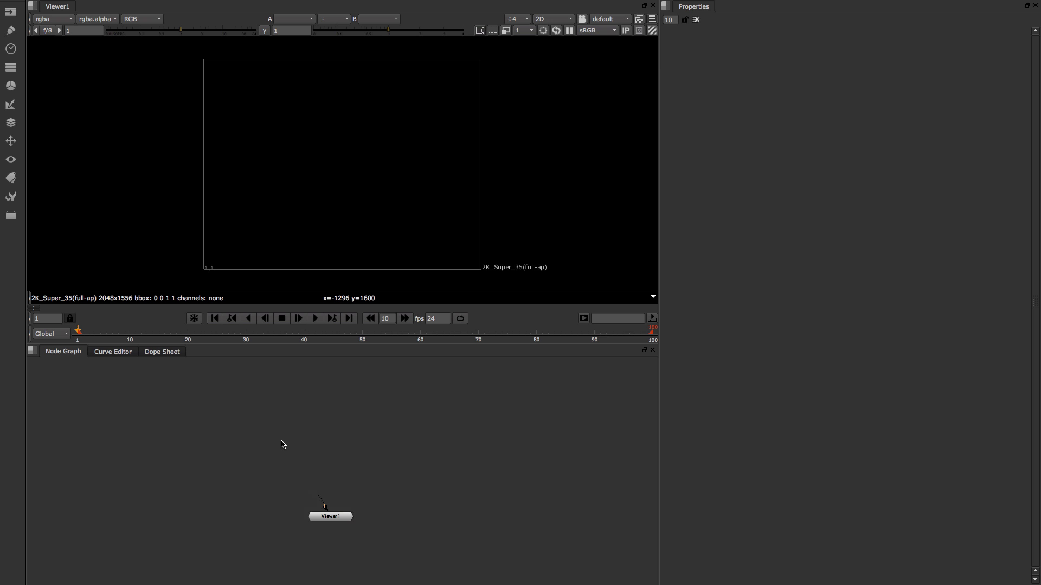
key(ctrl+o)
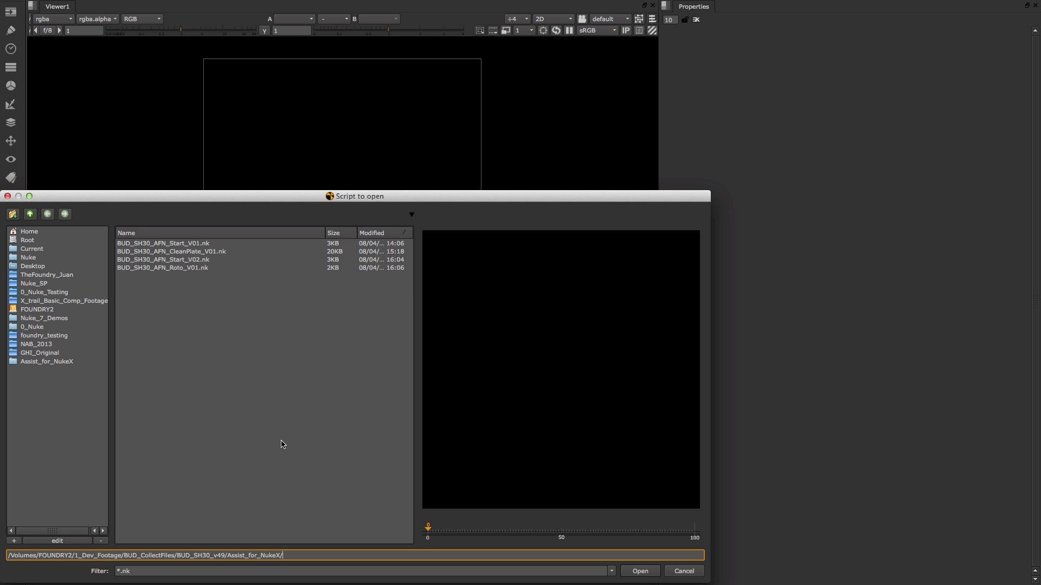
click(193, 268)
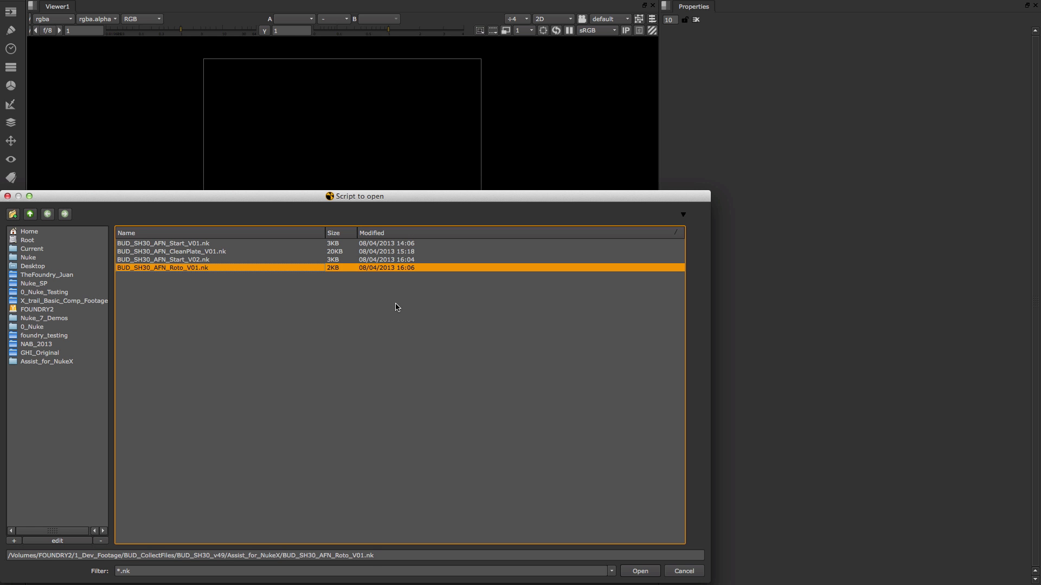
click(640, 571)
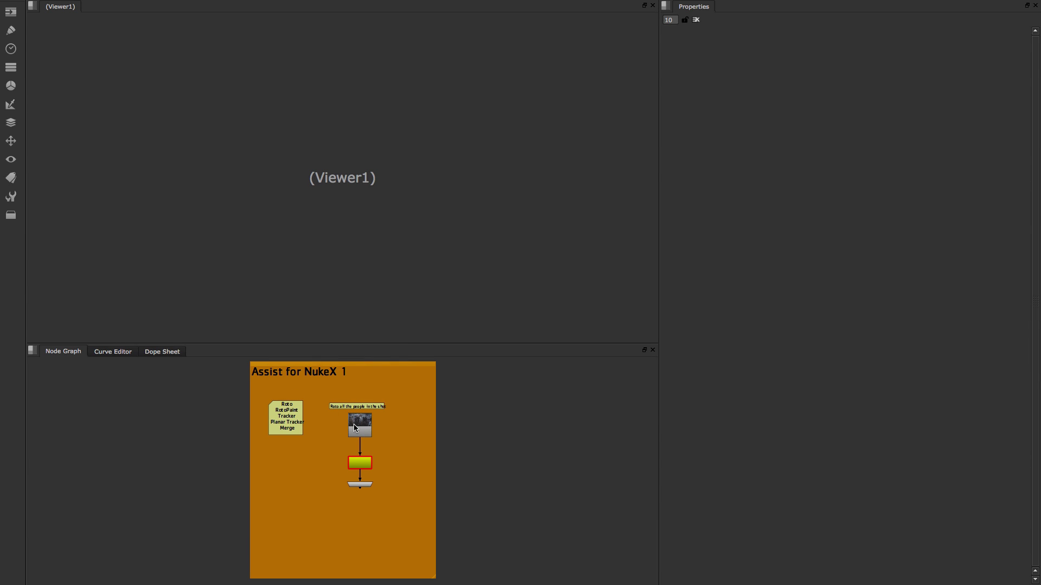
Inspect the Read, Write and Output nodes on the Assist for NukeX 1 backdrop and view Output1's result.
scroll(355, 428, up, 4)
drag(336, 464, 412, 397)
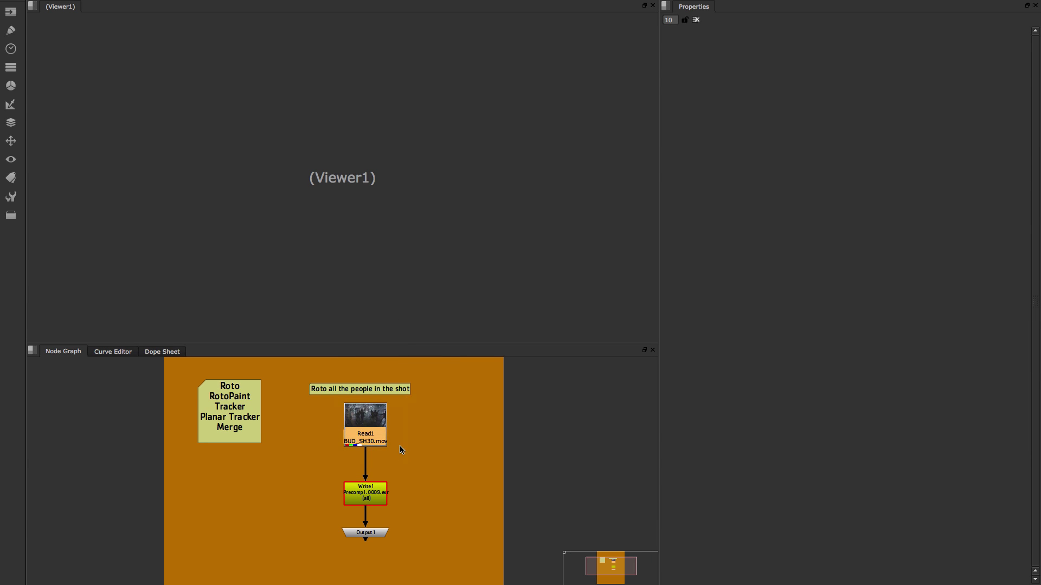
middle_drag(400, 448, 399, 414)
drag(329, 489, 412, 430)
click(385, 498)
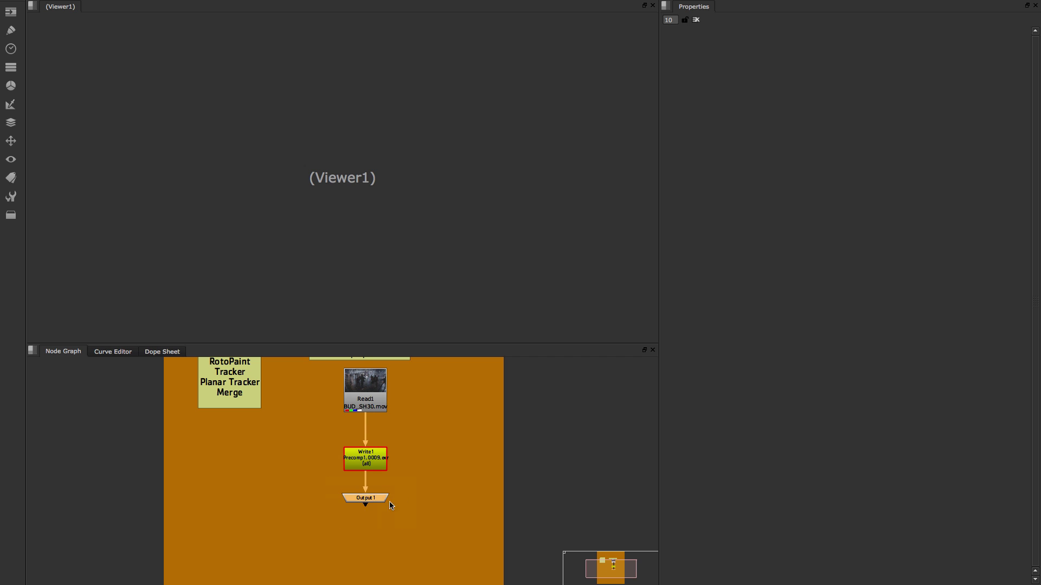
key(1)
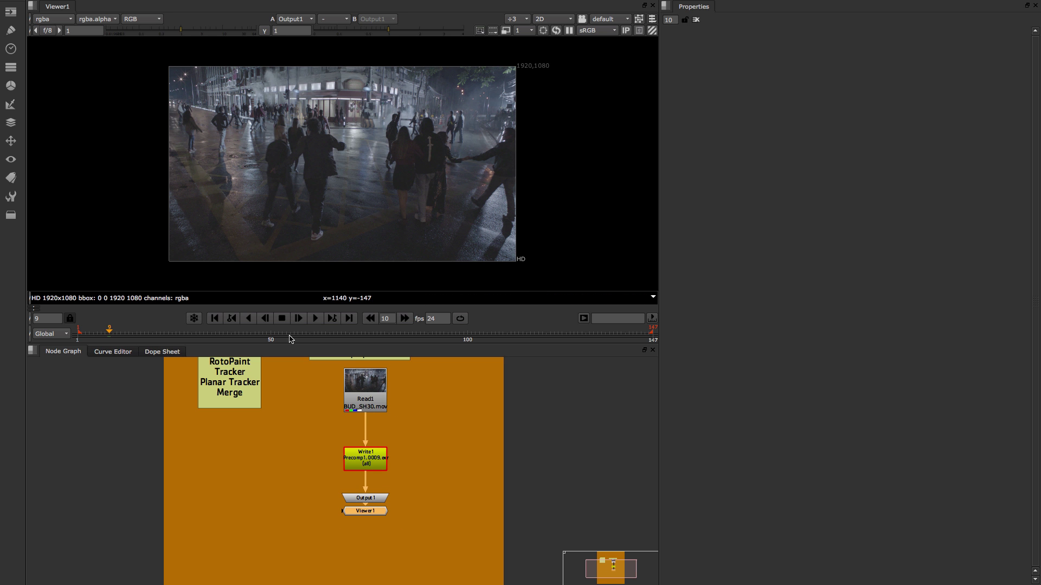
Move the Write and Output nodes well below the Read node to make room and scrub the shot to frame 87.
scroll(394, 463, down, 6)
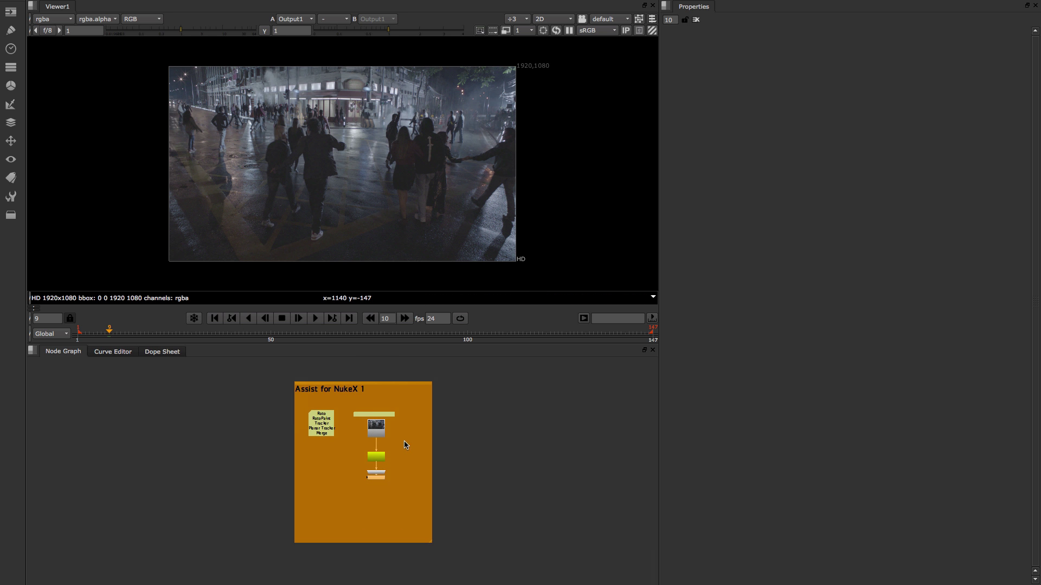
drag(379, 462, 379, 540)
drag(110, 335, 418, 336)
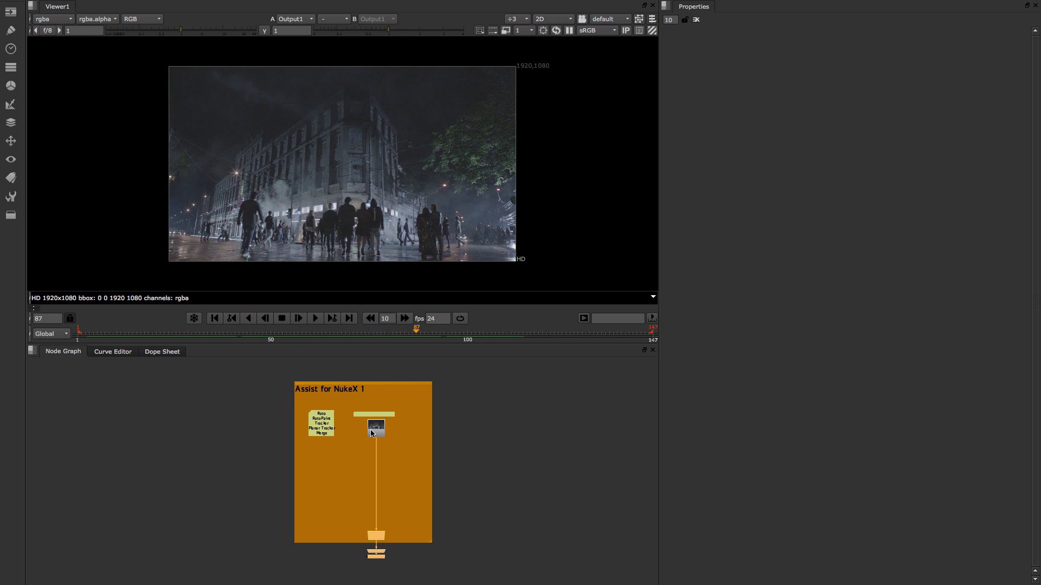
Add a Tracker node directly after the Read1 footage node.
scroll(373, 434, up, 5)
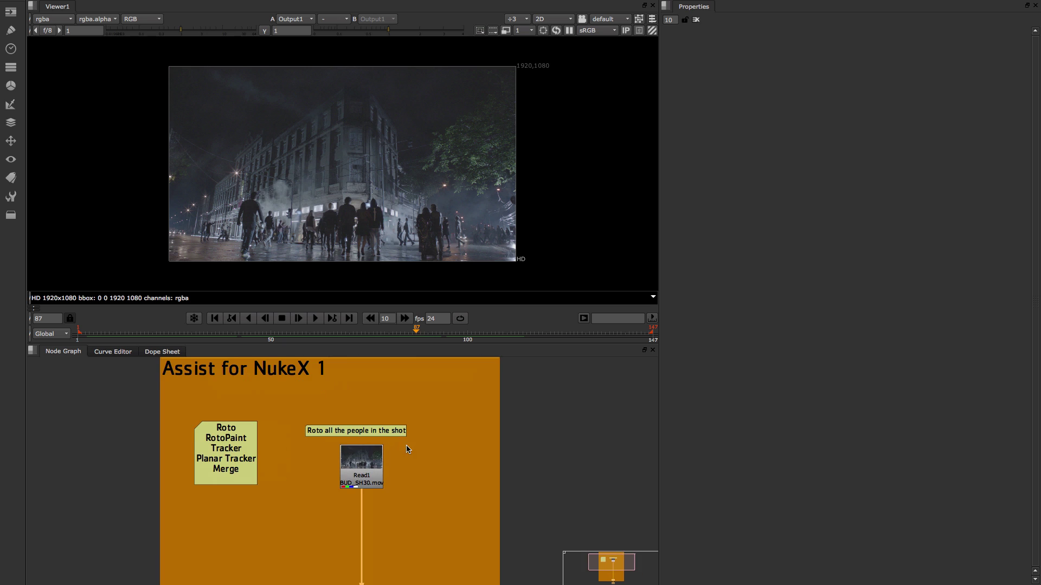
middle_drag(407, 446, 425, 453)
middle_drag(388, 485, 407, 484)
click(391, 476)
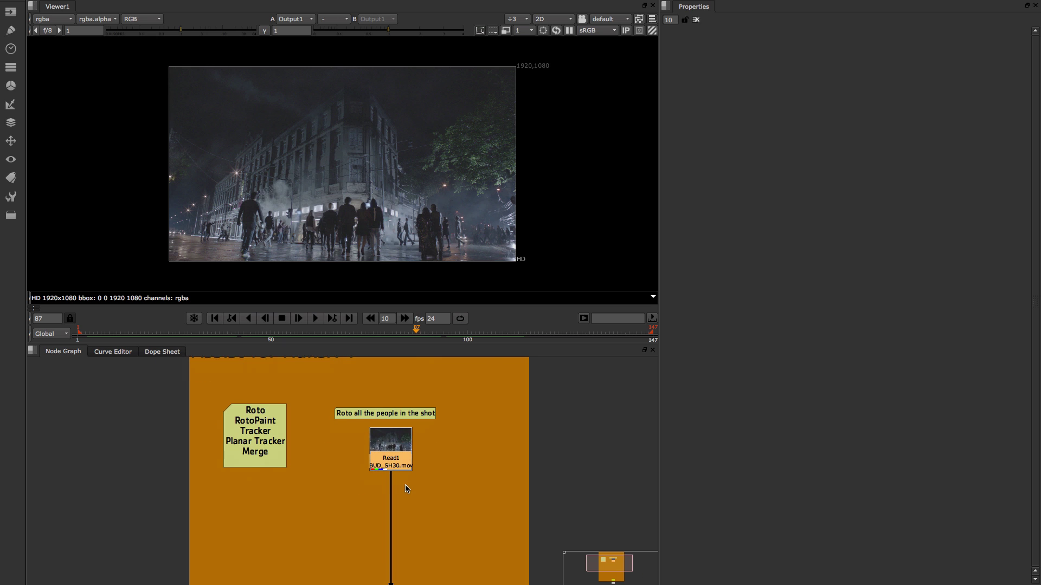
key(Tab)
text(track)
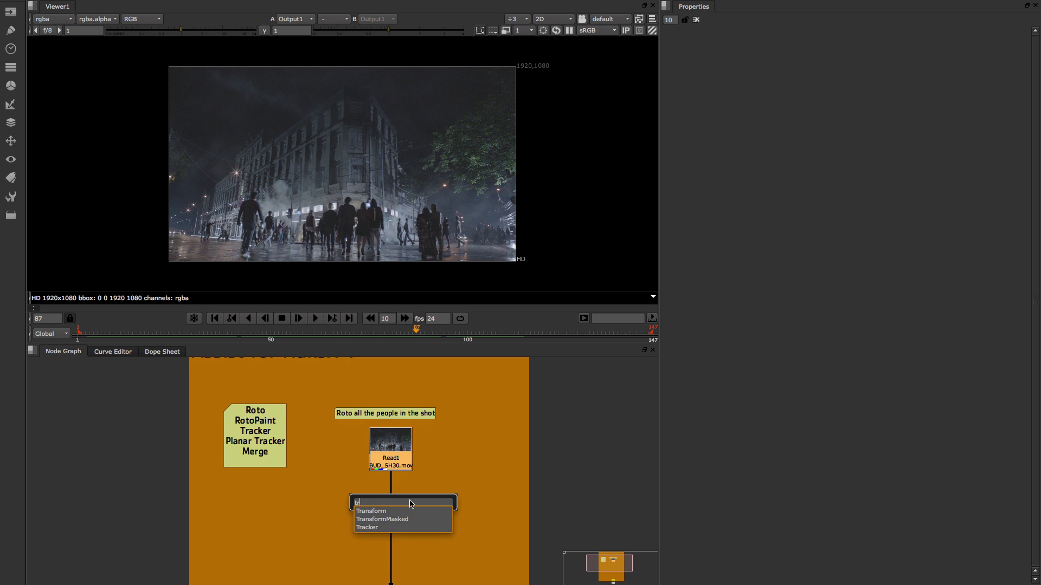
key(Return)
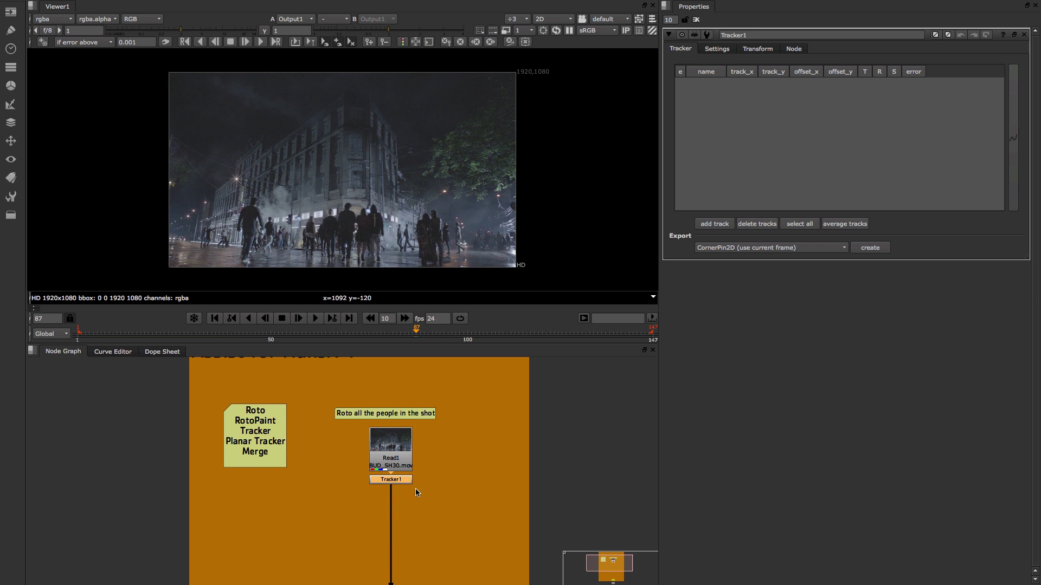
Insert a Roto node after Tracker1 and place it a little further below the tracker.
right_click(401, 501)
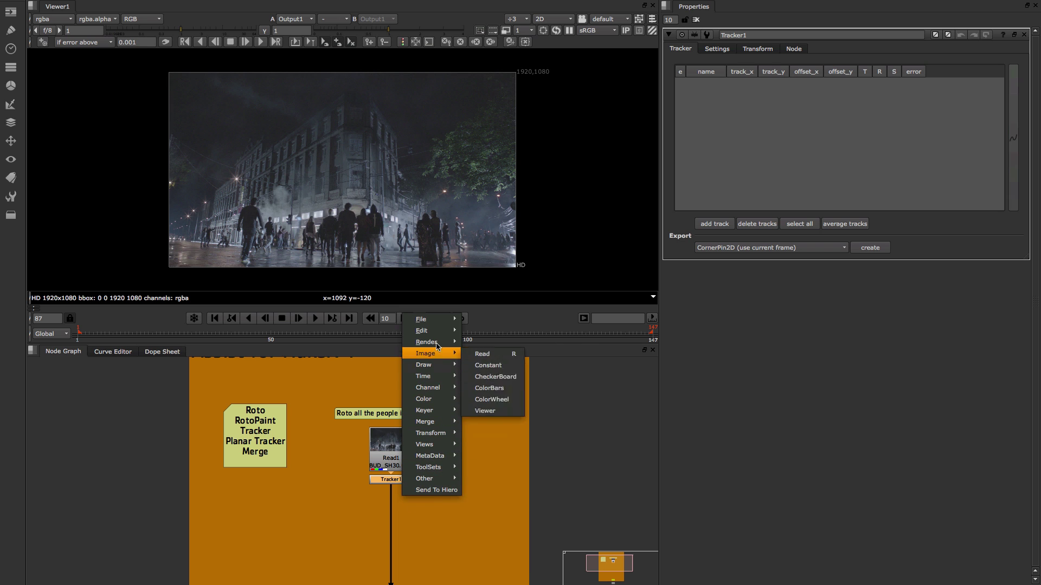
mouse_move(439, 344)
mouse_move(433, 365)
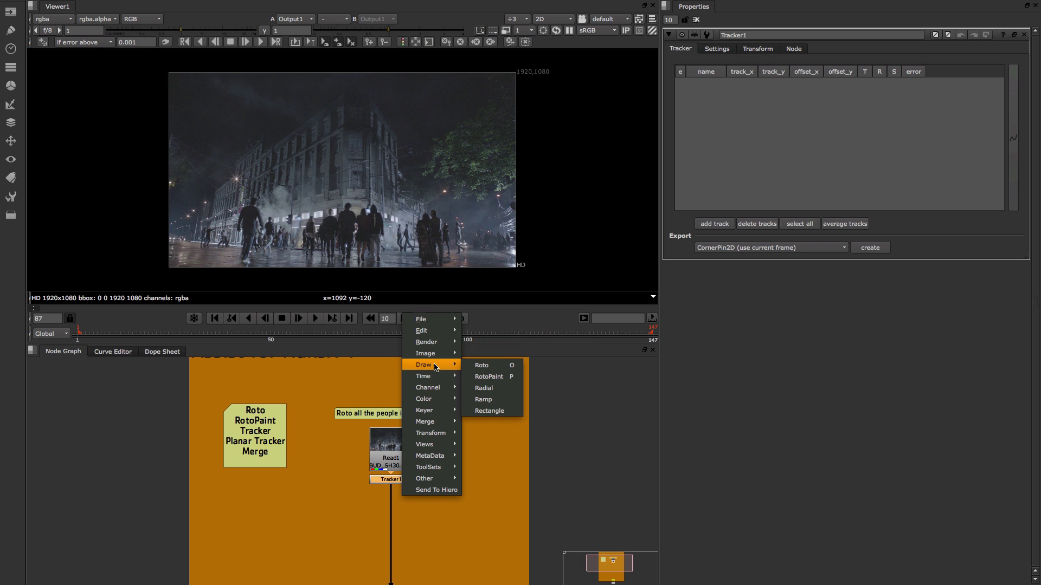
click(495, 370)
drag(387, 495, 387, 513)
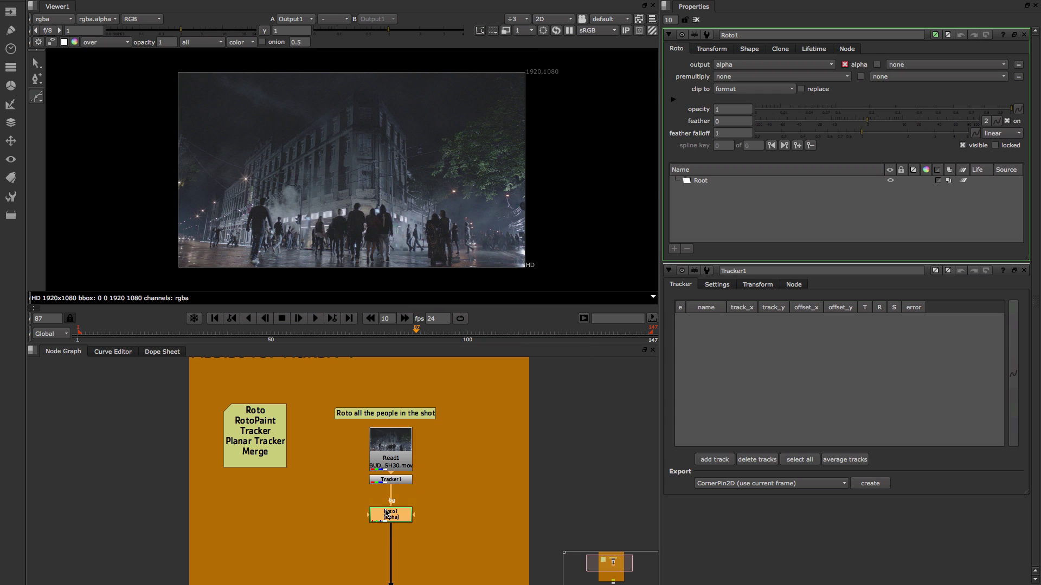
Delete the demonstration Tracker and Roto nodes beneath the Read node.
scroll(415, 527, down, 1)
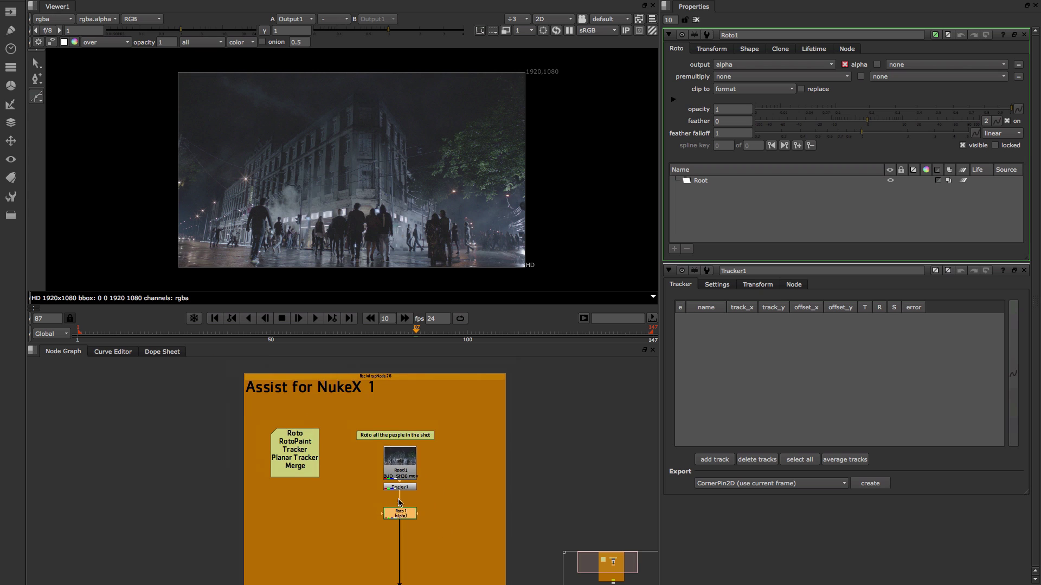
scroll(409, 521, down, 1)
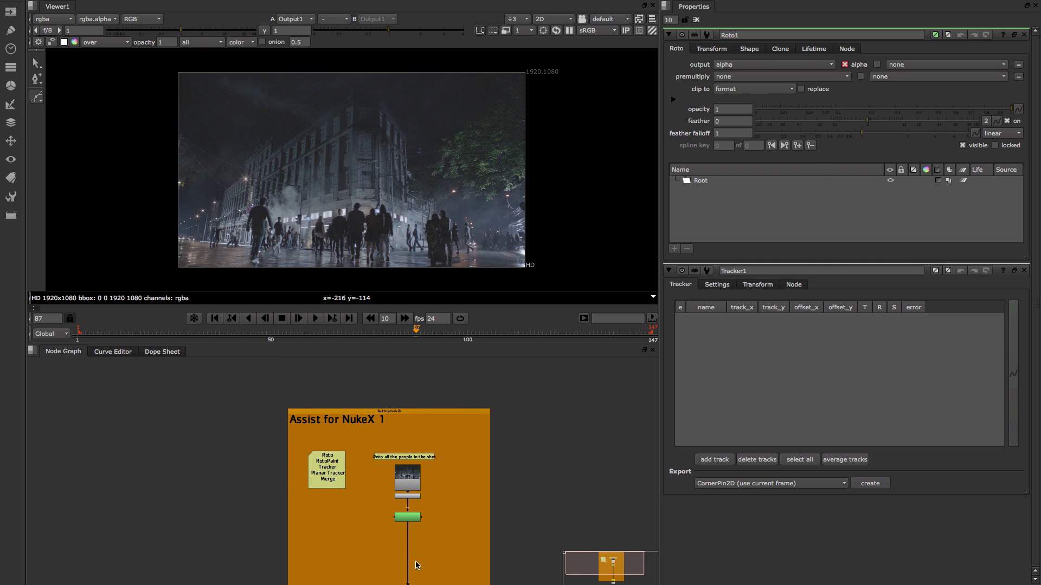
drag(441, 544, 374, 484)
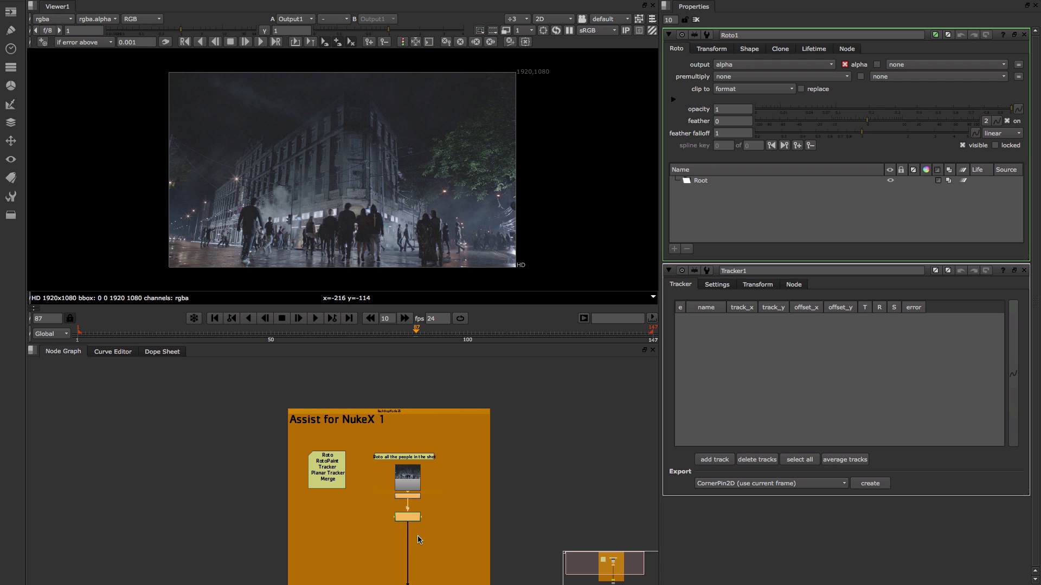
key(Delete)
Load the saved Roto_v02 toolset from the Assist toolsets into the script.
scroll(456, 491, down, 5)
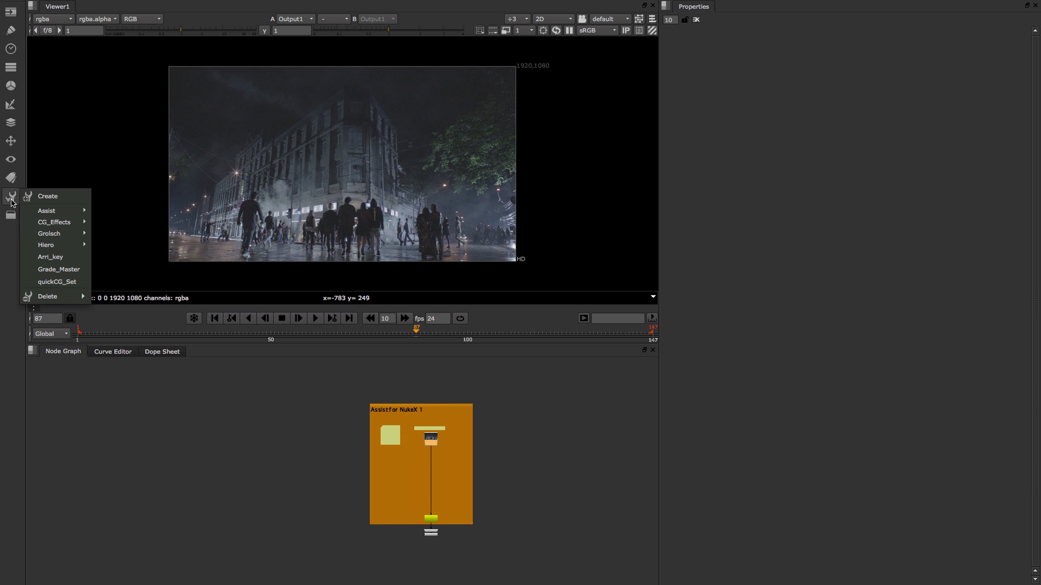
mouse_move(60, 211)
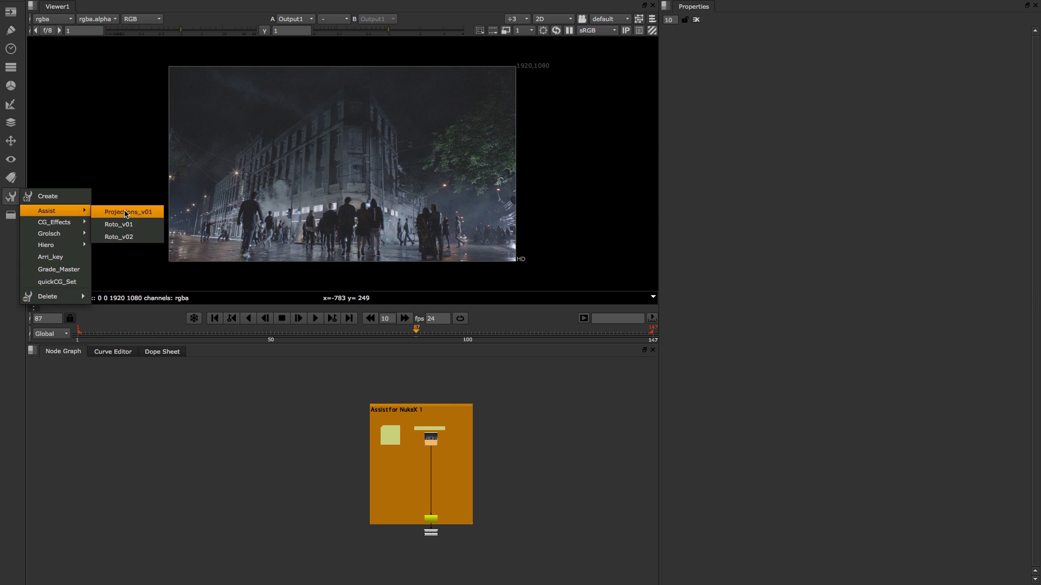
click(129, 239)
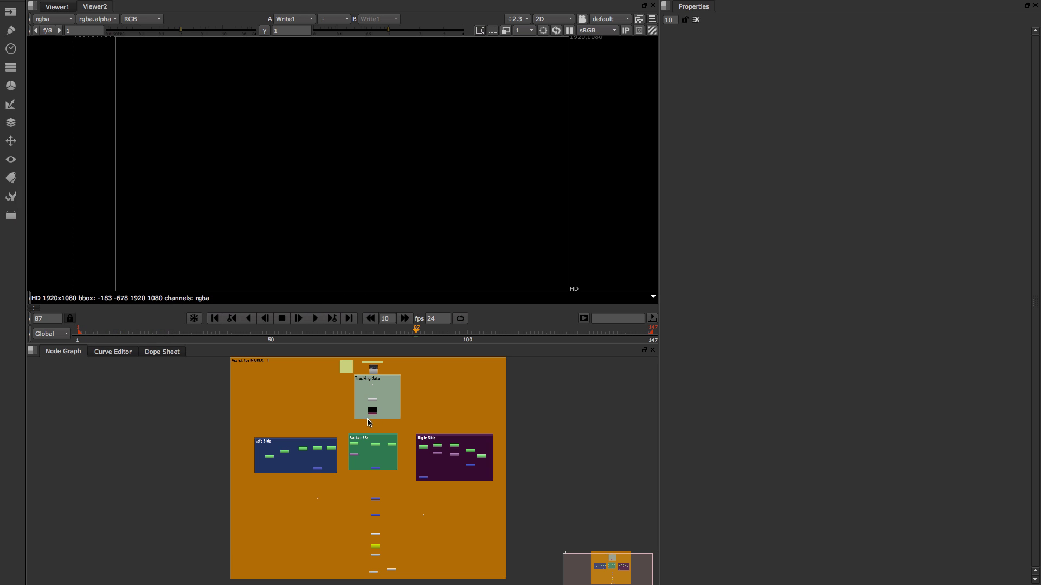
View the Read1 source footage above the Tracking data backdrop, keeping the node lined up with the tracking branch.
scroll(373, 415, up, 5)
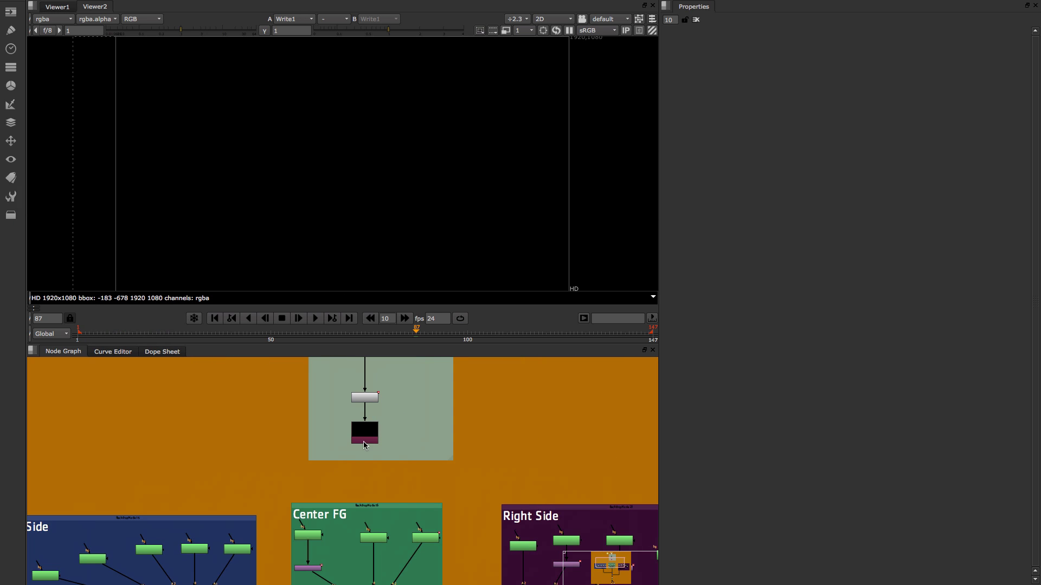
middle_drag(368, 388, 356, 467)
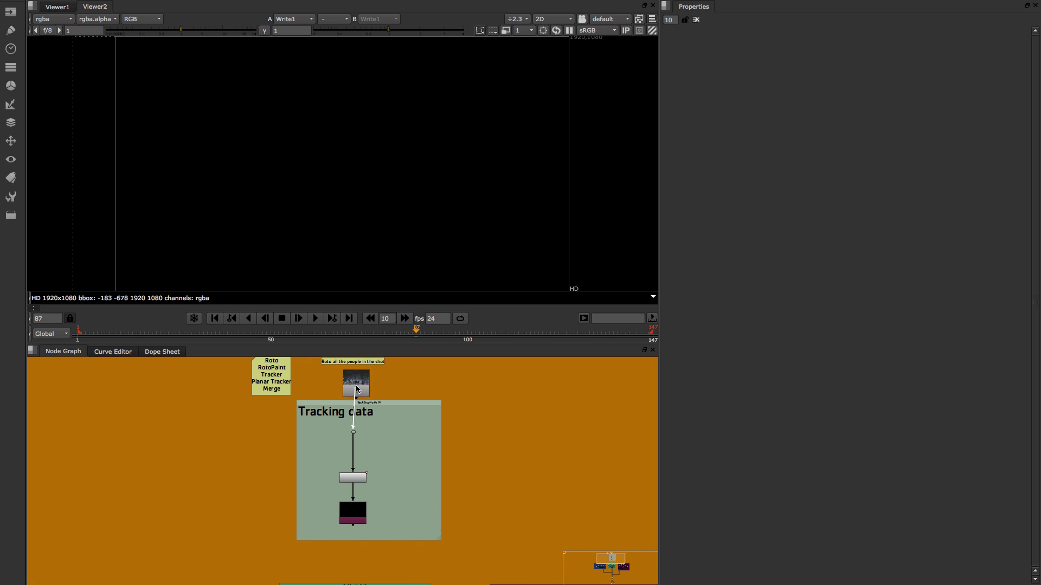
drag(357, 389, 354, 387)
key(1)
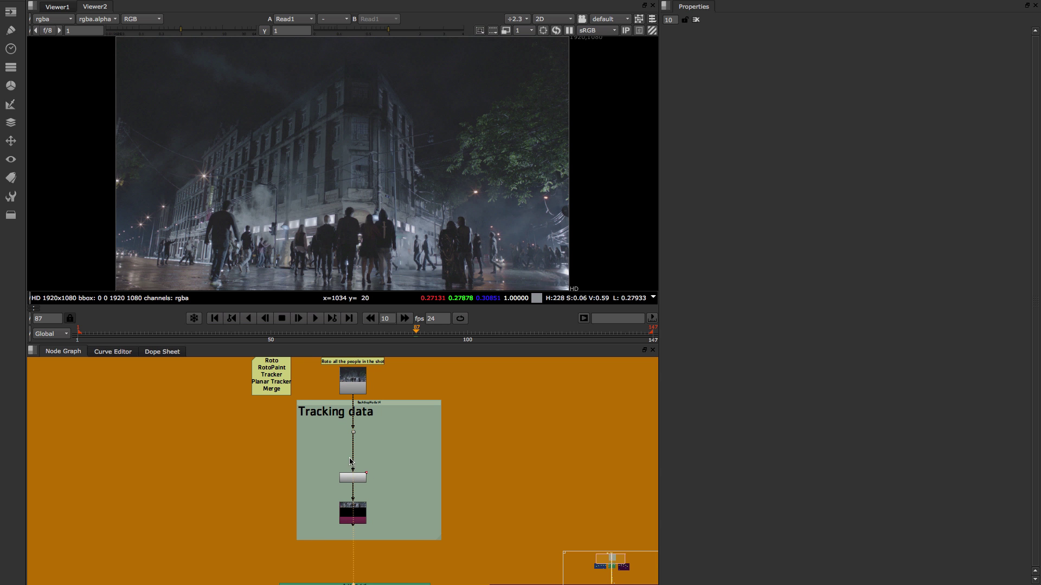
View Tracker2's output on the Tracking data backdrop and open its properties to inspect the track.
key(1)
scroll(426, 170, down, 3)
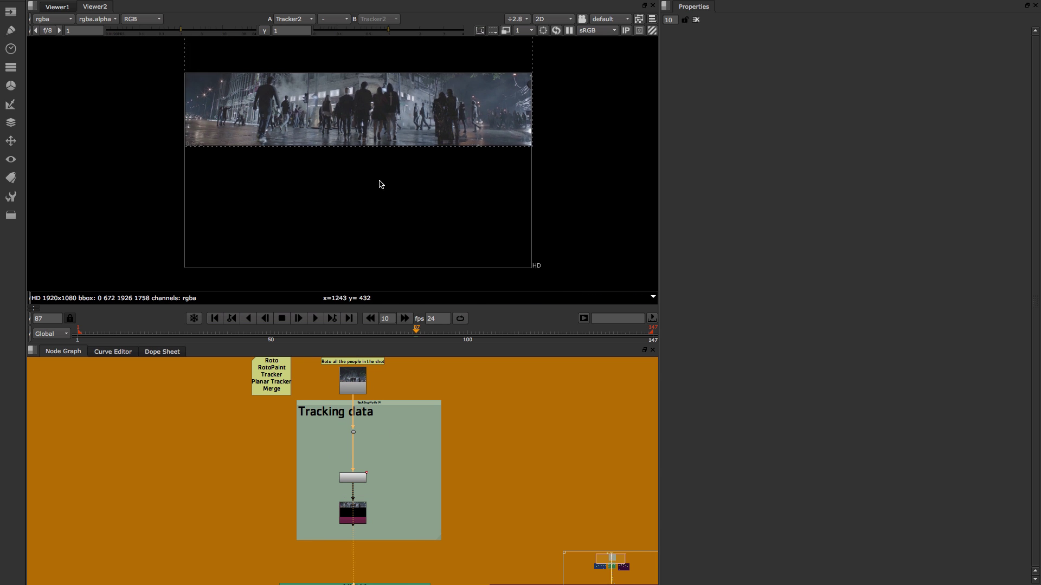
middle_drag(380, 180, 368, 200)
double_click(359, 480)
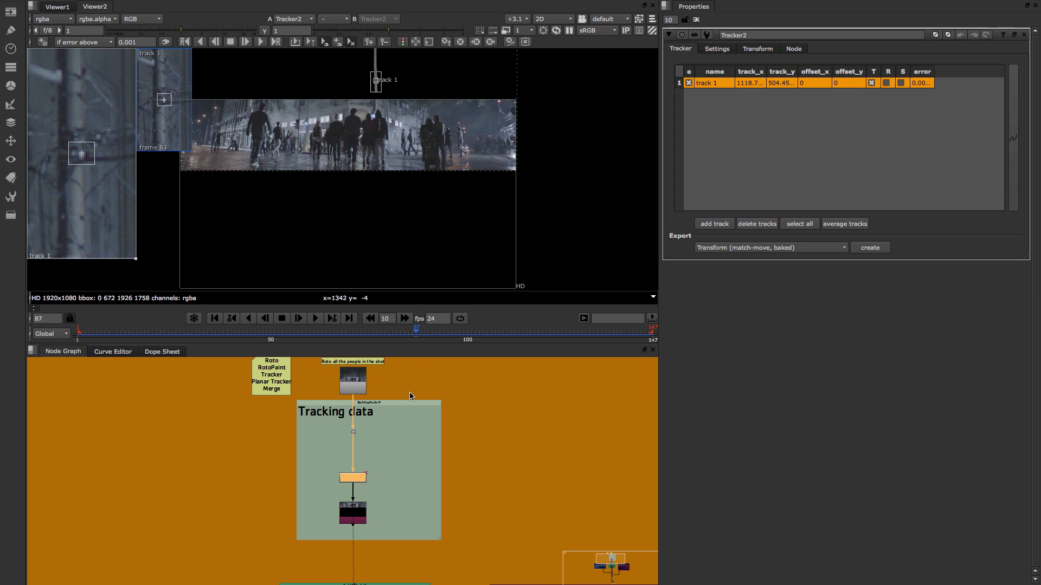
Examine the Left Side, Center FG and Right Side roto groups and follow their merges down to the output nodes.
middle_drag(405, 550, 365, 461)
scroll(400, 451, down, 5)
scroll(366, 473, up, 5)
scroll(367, 461, up, 2)
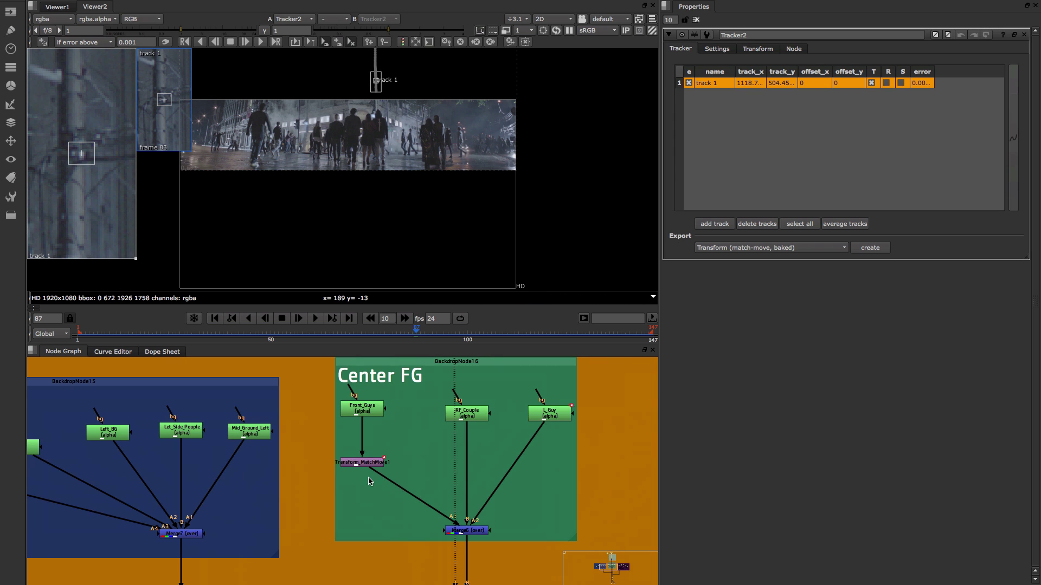
scroll(428, 459, down, 3)
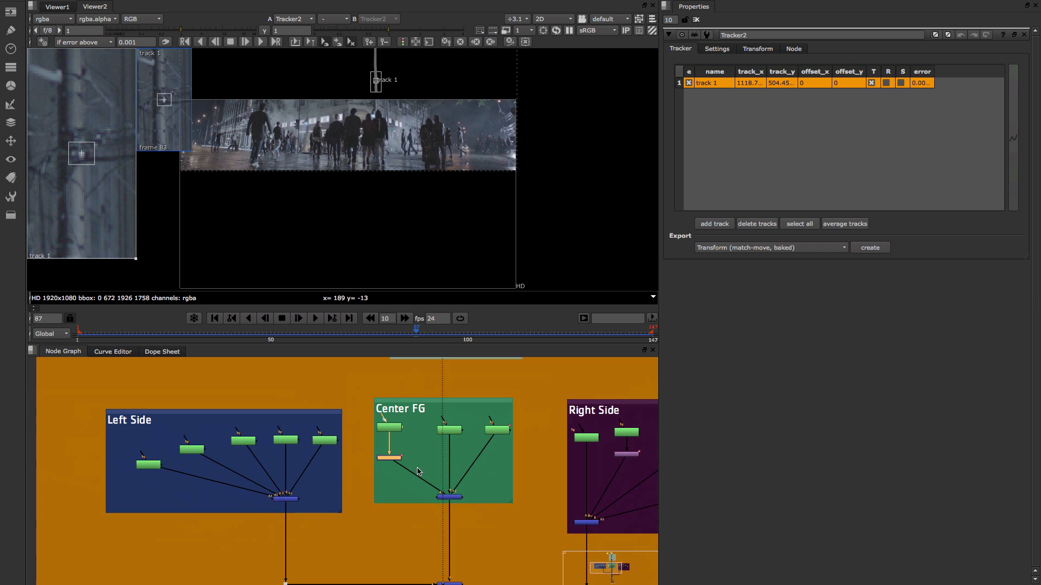
scroll(408, 451, up, 2)
middle_drag(342, 419, 395, 429)
scroll(396, 433, up, 2)
middle_drag(515, 423, 476, 420)
scroll(445, 473, down, 3)
middle_drag(432, 474, 450, 460)
scroll(450, 460, down, 10)
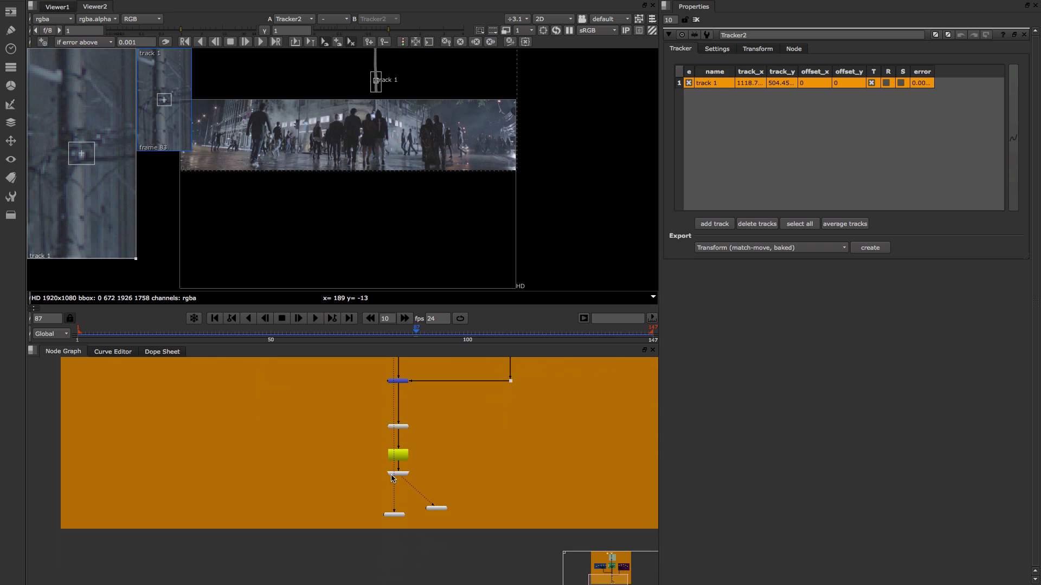
View the alpha matte of Output1 in the roto script and fit the image and whole node tree in view.
drag(376, 499, 420, 462)
key(1)
key(a)
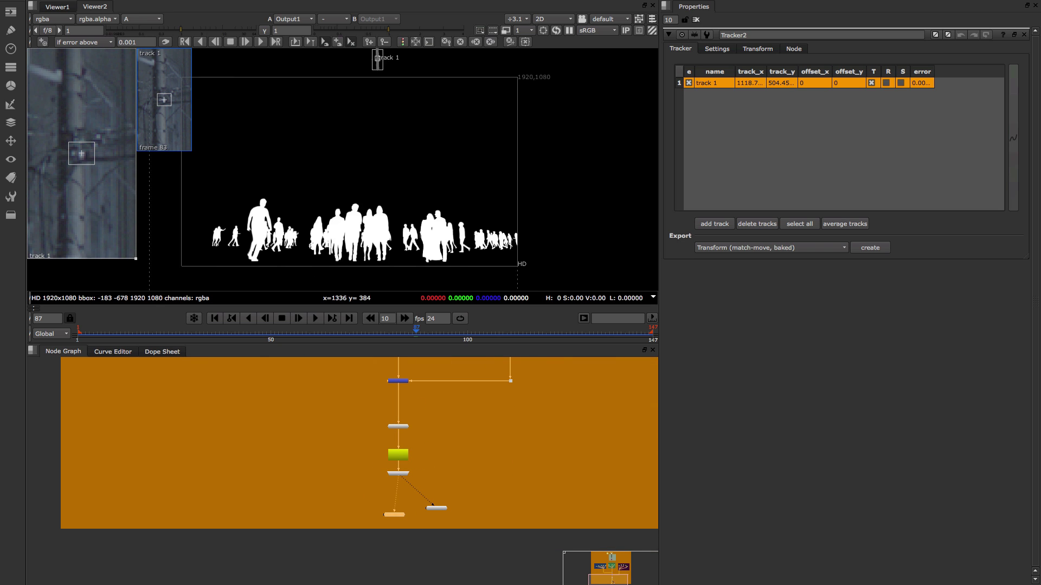
key(f)
scroll(420, 189, down, 1)
scroll(455, 477, down, 6)
middle_drag(523, 455, 511, 435)
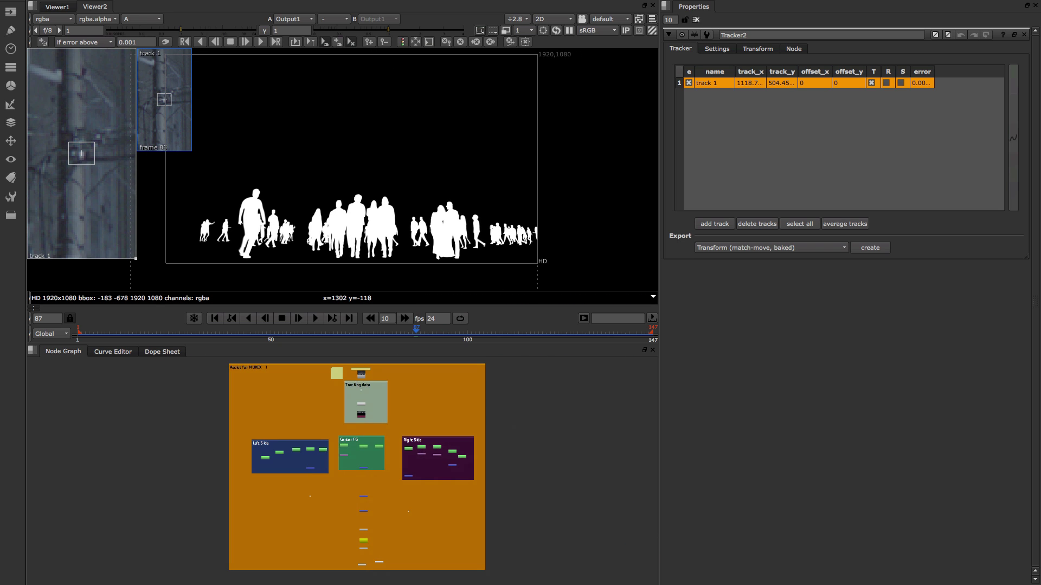
Open the clean plate script BUD_SH30_AFN_CleanPlate_V01.nk from the Assist_for_NukeX folder.
key(super+o)
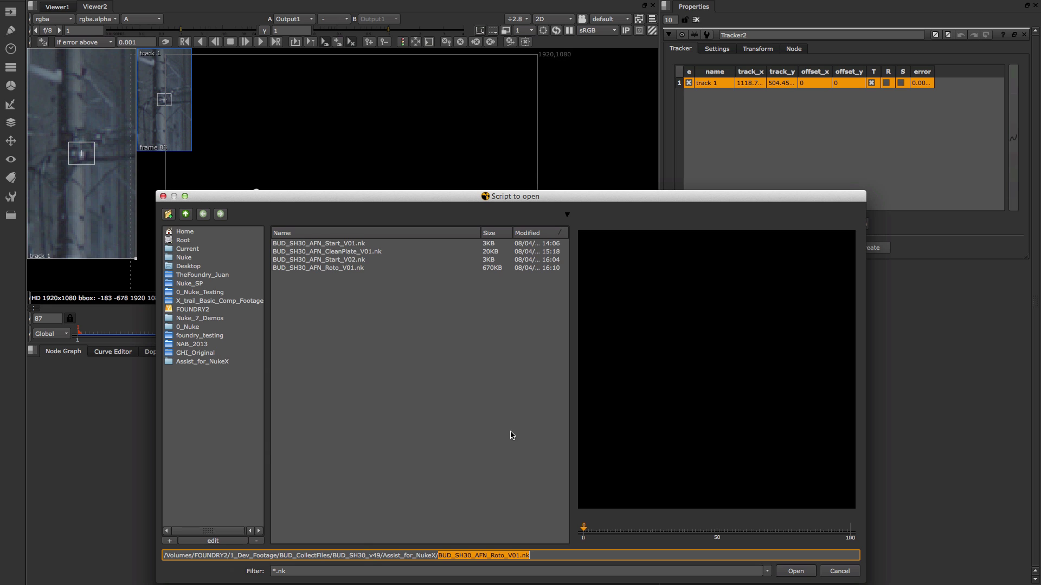
click(342, 252)
click(795, 572)
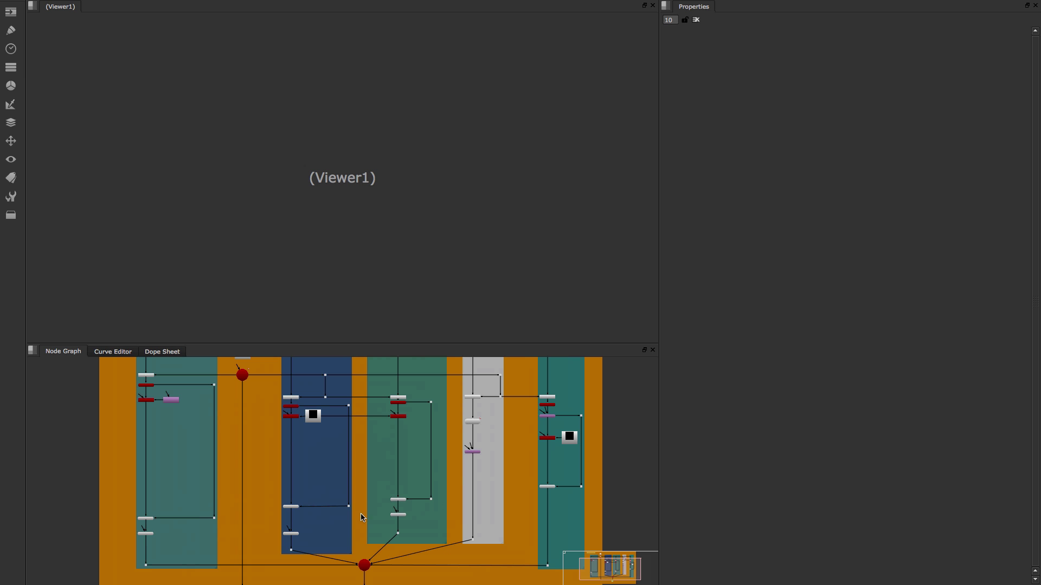
View the clean plate script's final Output1 node below the merged building branches.
middle_drag(334, 539, 347, 425)
scroll(370, 470, up, 4)
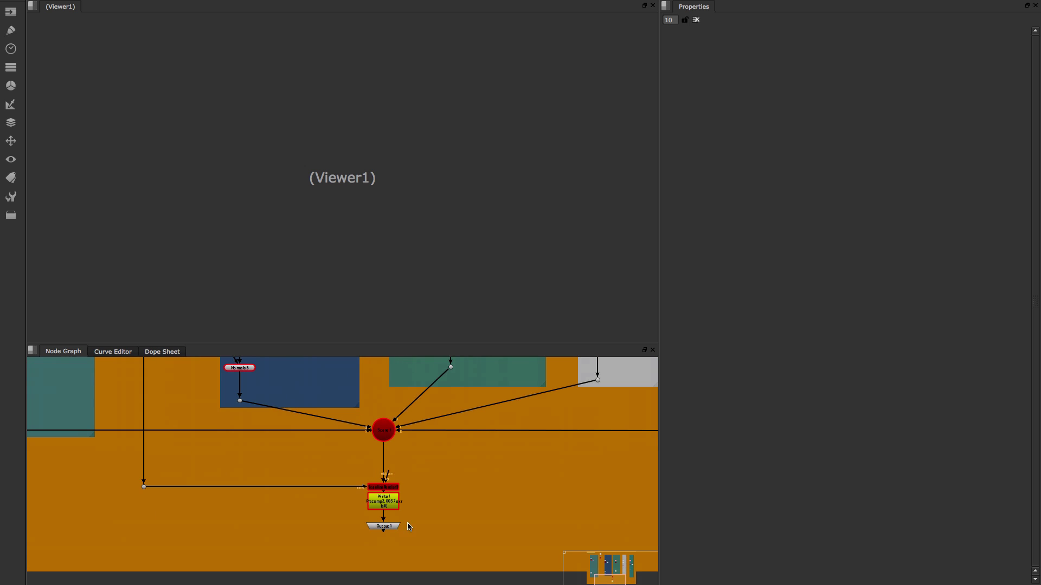
click(383, 527)
key(1)
Examine the building projection branches, following them up to the Project3D nodes and the Denoise3 node under Read1.
middle_drag(295, 405, 310, 475)
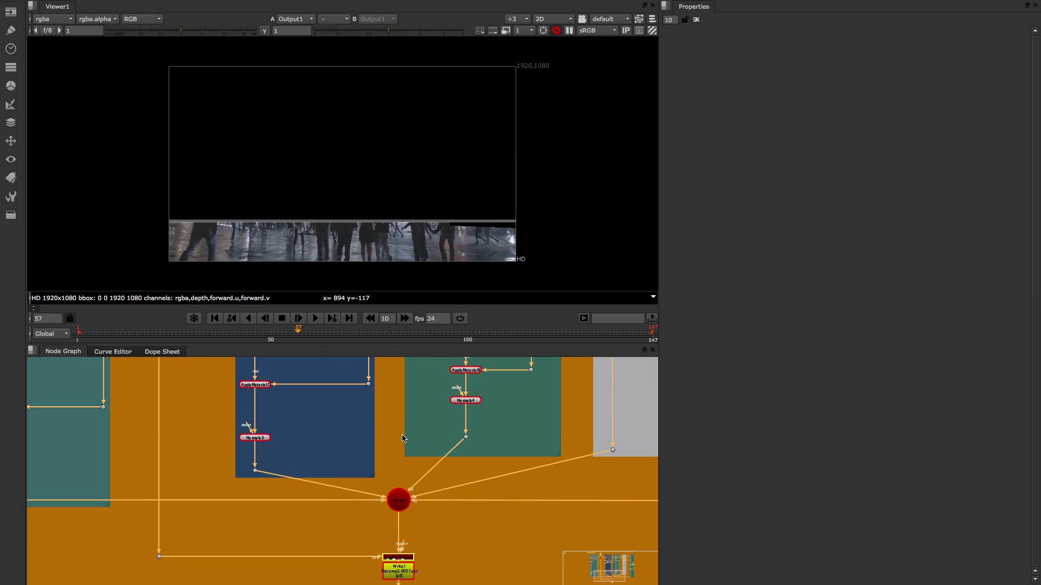
scroll(361, 442, down, 3)
scroll(349, 420, up, 6)
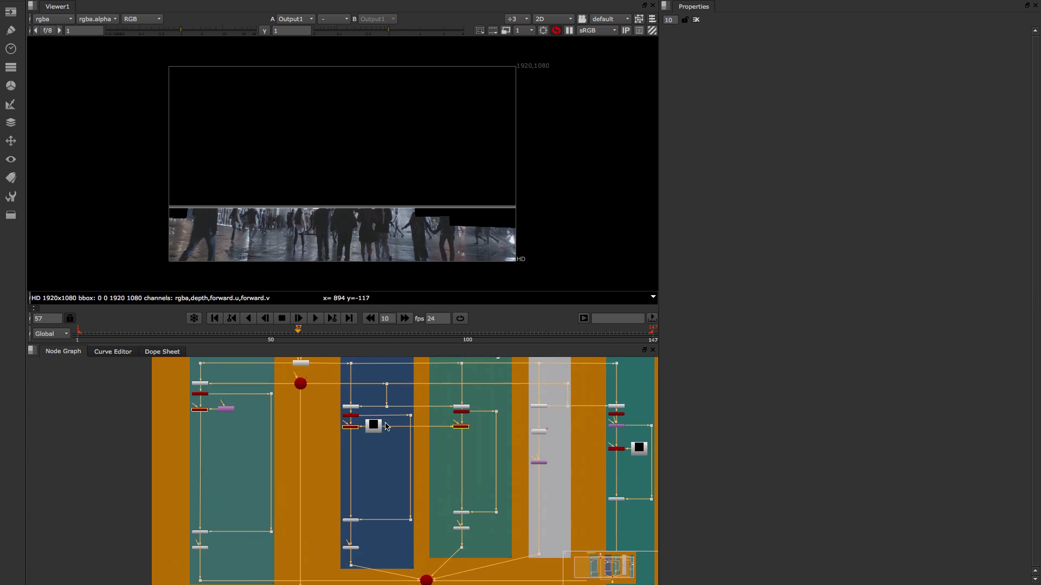
scroll(328, 415, up, 2)
click(354, 480)
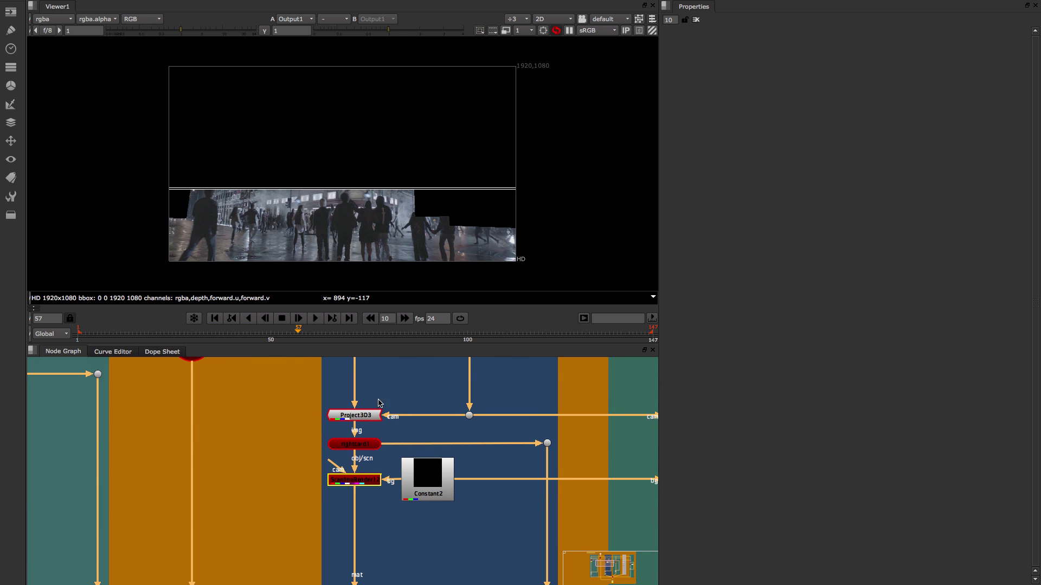
middle_drag(279, 407, 416, 455)
middle_drag(411, 404, 394, 431)
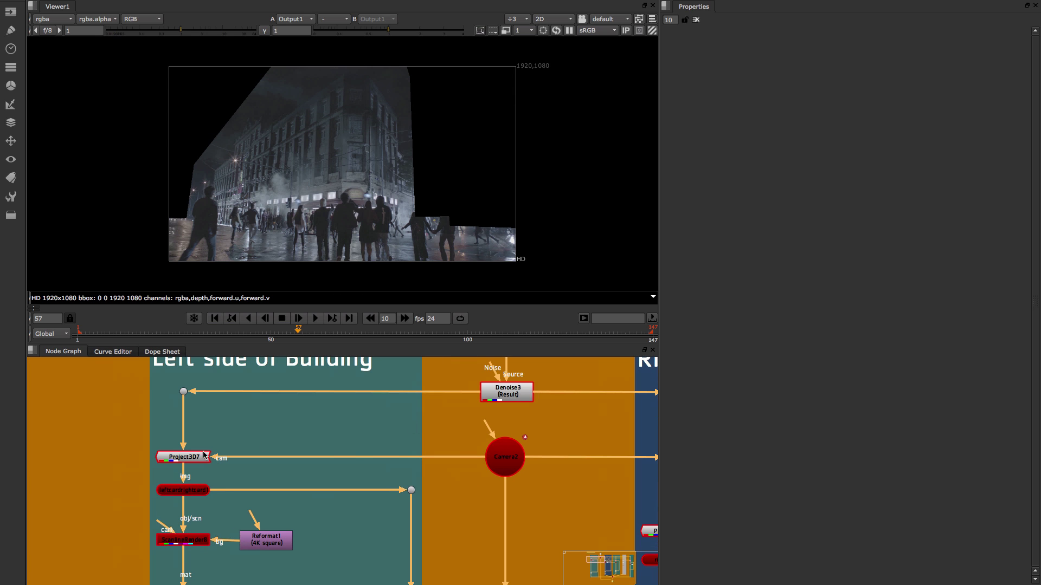
middle_drag(457, 448, 417, 476)
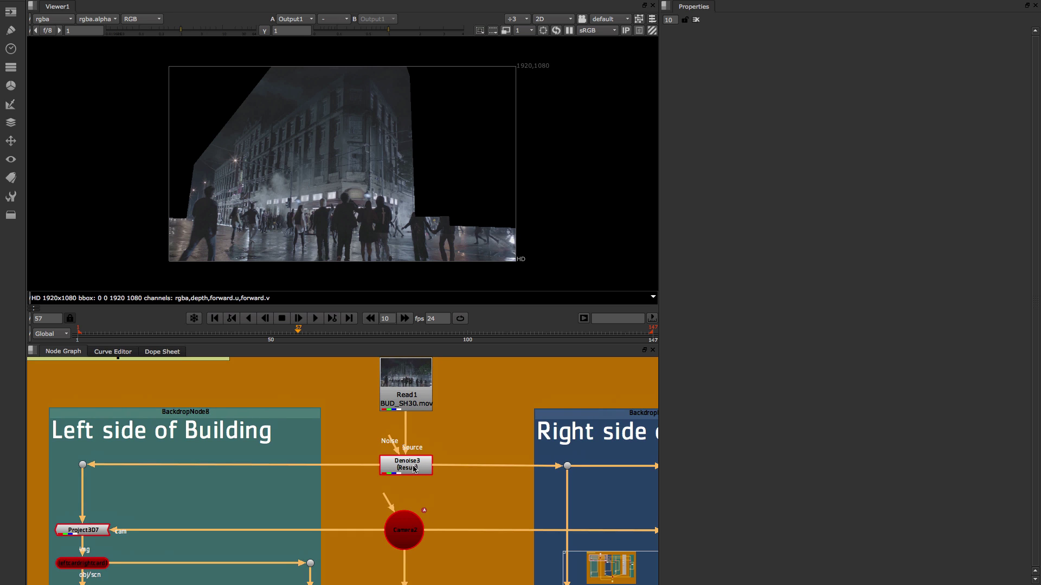
Inspect the Denoise3 node's main and Profile settings, and close its properties.
double_click(413, 469)
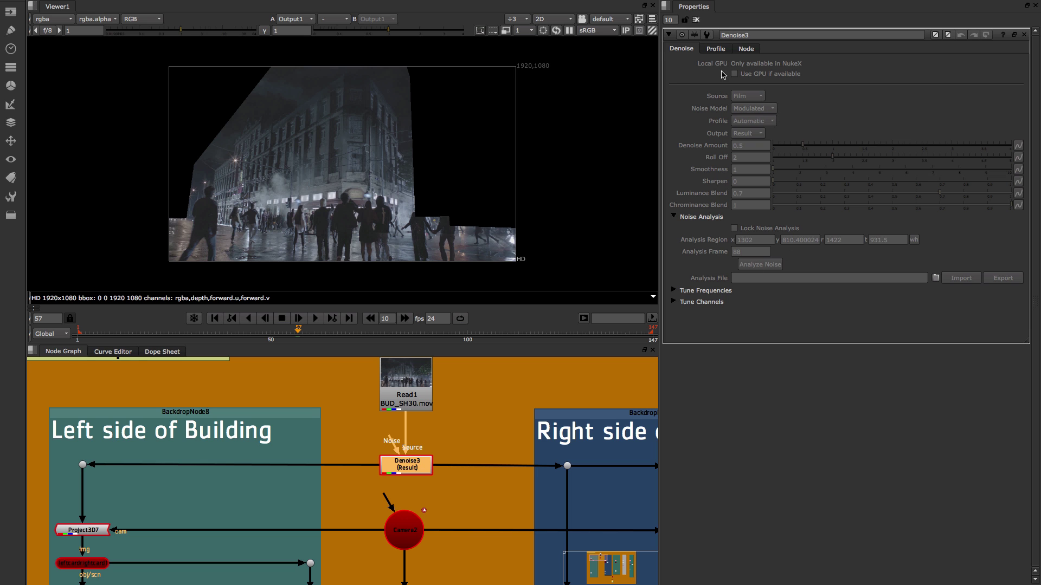
click(715, 49)
click(682, 49)
click(1023, 36)
View the ScanlineRender output in the Left side of Building group and inspect the projected facade up close.
scroll(402, 465, down, 6)
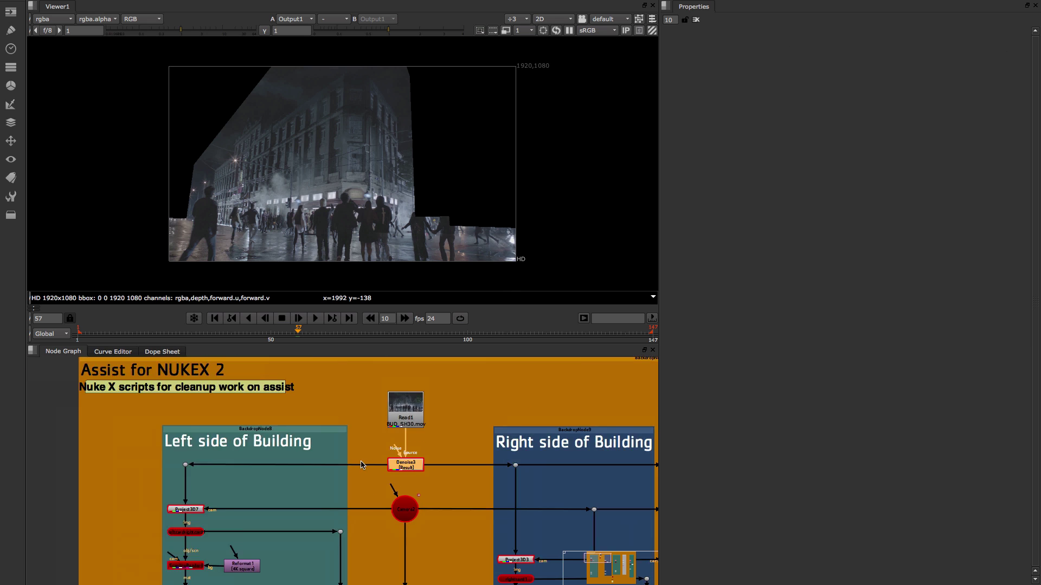
middle_drag(277, 491, 408, 418)
scroll(370, 439, up, 4)
middle_drag(376, 467, 402, 421)
scroll(351, 466, up, 2)
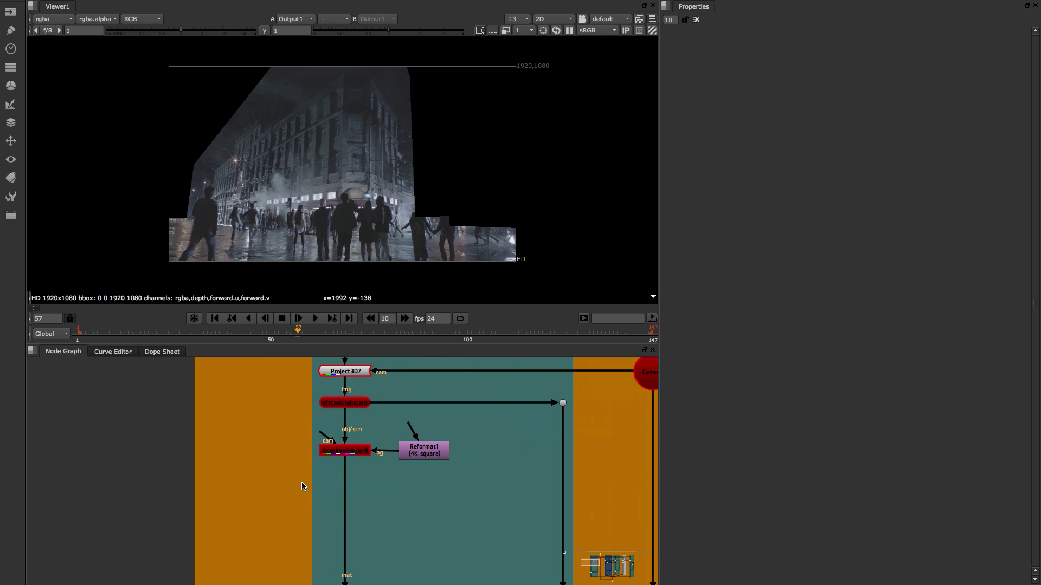
drag(299, 484, 394, 438)
key(1)
middle_drag(276, 205, 322, 189)
scroll(323, 426, up, 3)
scroll(381, 451, down, 3)
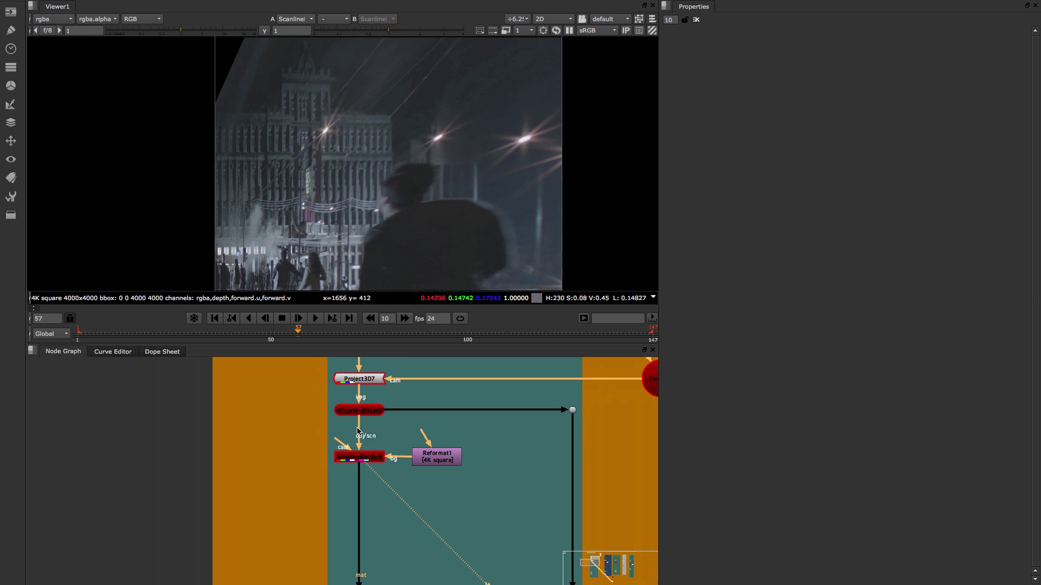
scroll(347, 179, up, 6)
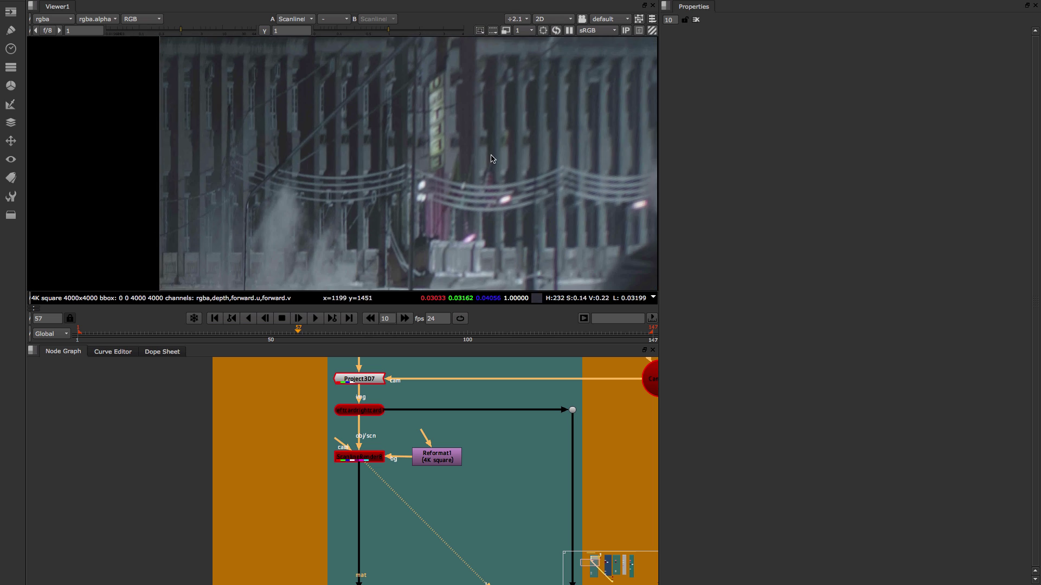
scroll(423, 171, up, 1)
middle_drag(374, 485, 364, 483)
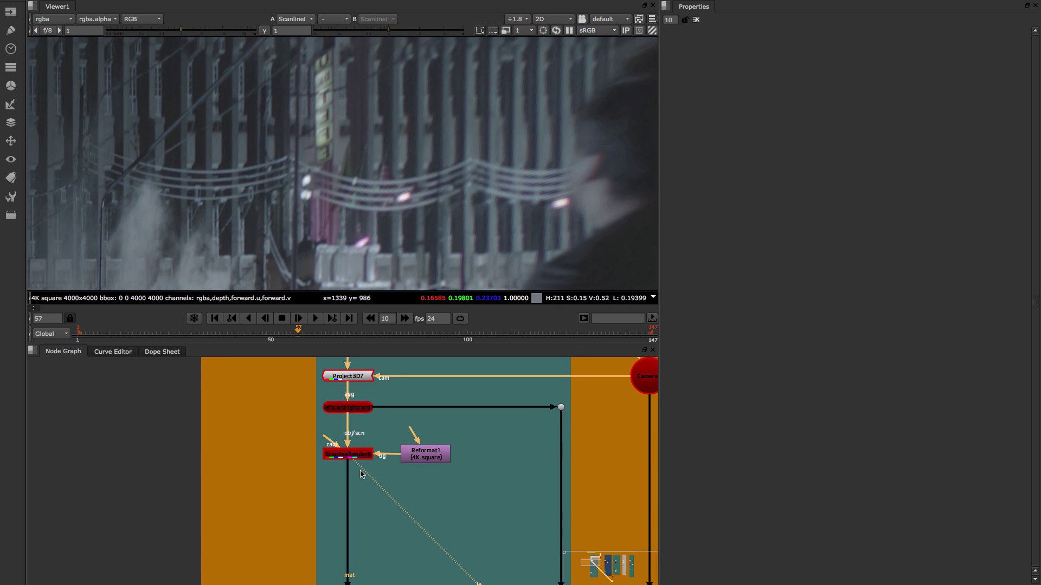
Add a RotoPaint node and insert it directly below the ScanlineRender in the Left side of Building group.
key(p)
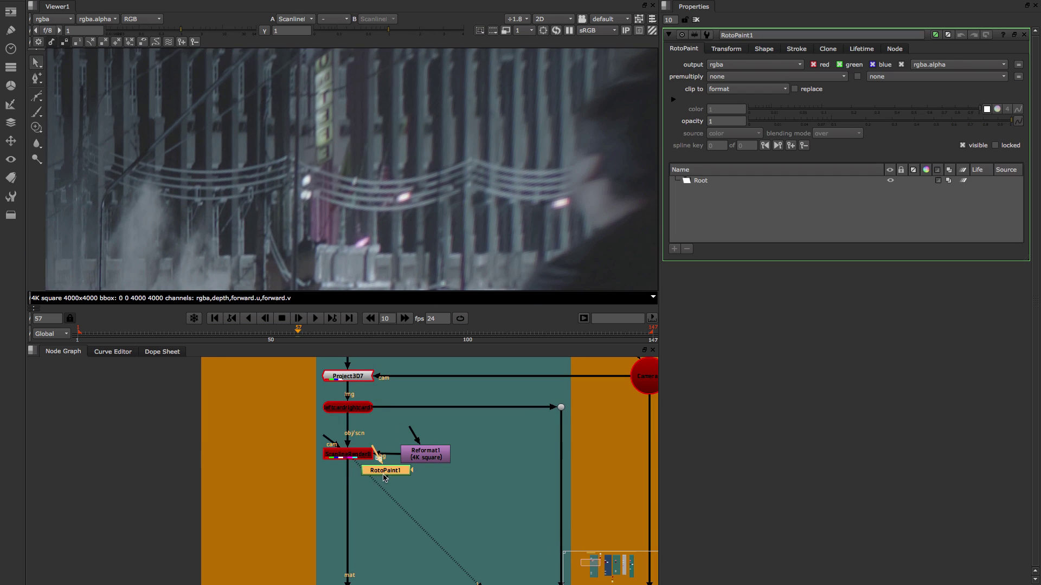
drag(387, 477, 350, 493)
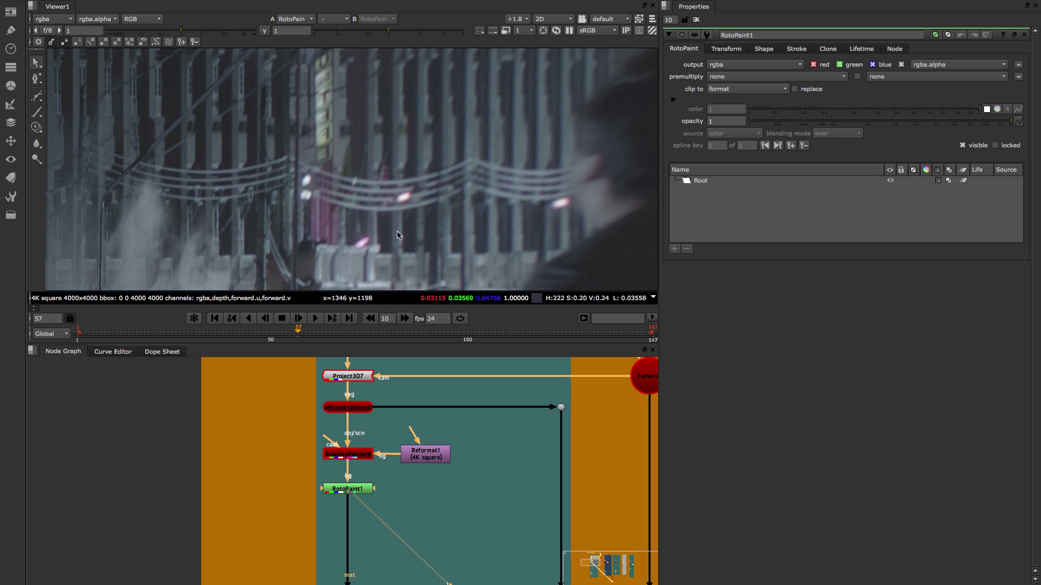
key(space)
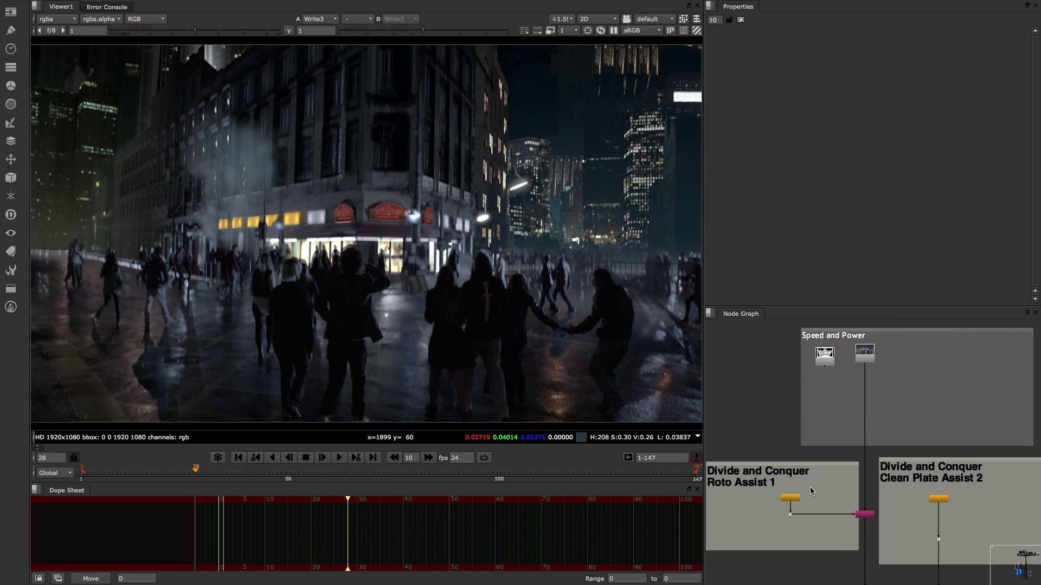
View the alpha matte coming from Precomp1 in the Divide and Conquer Roto Assist 1 group, fitted to the viewer.
scroll(802, 503, up, 6)
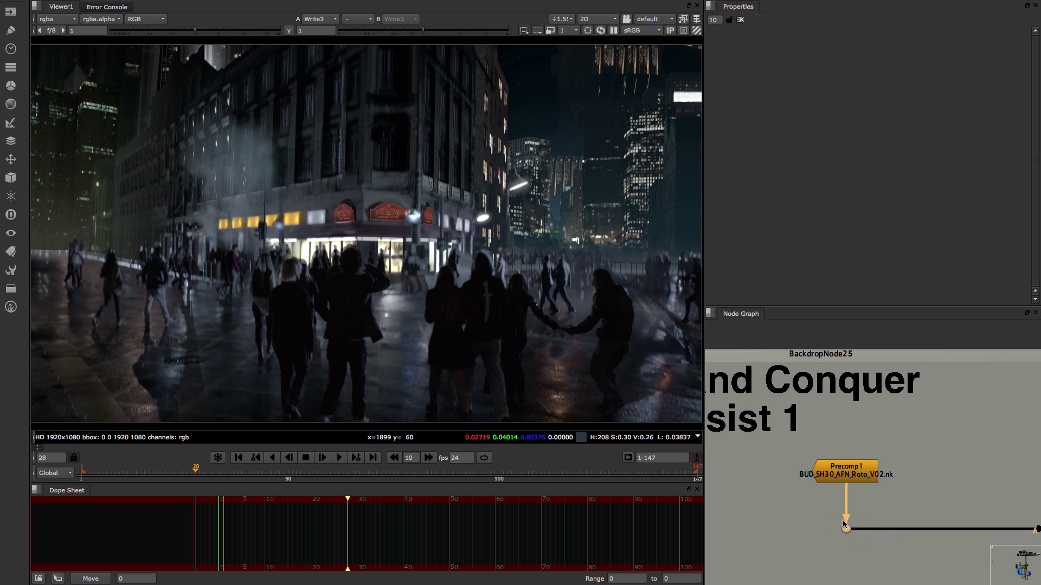
key(1)
key(f)
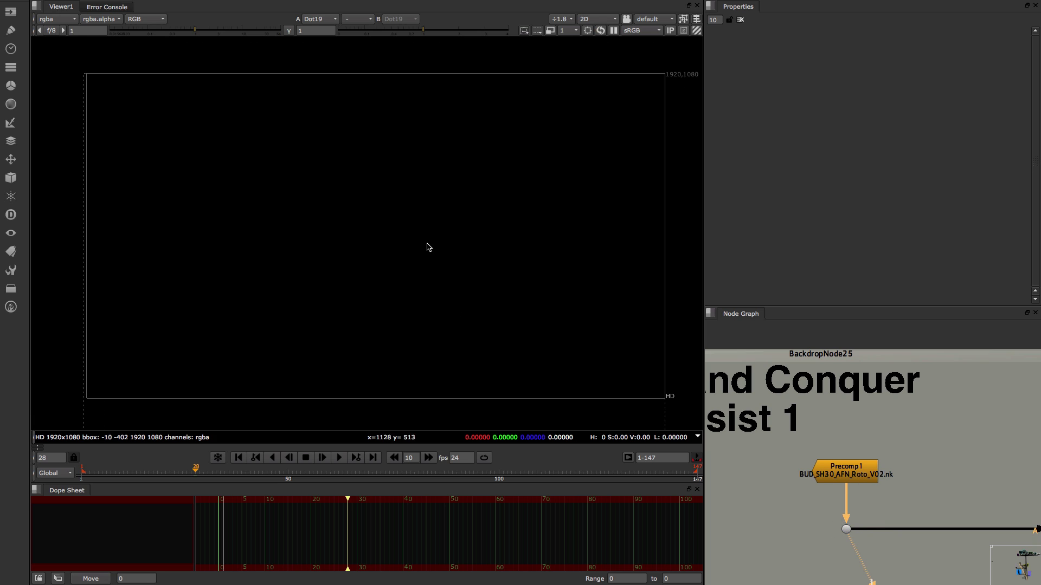
key(a)
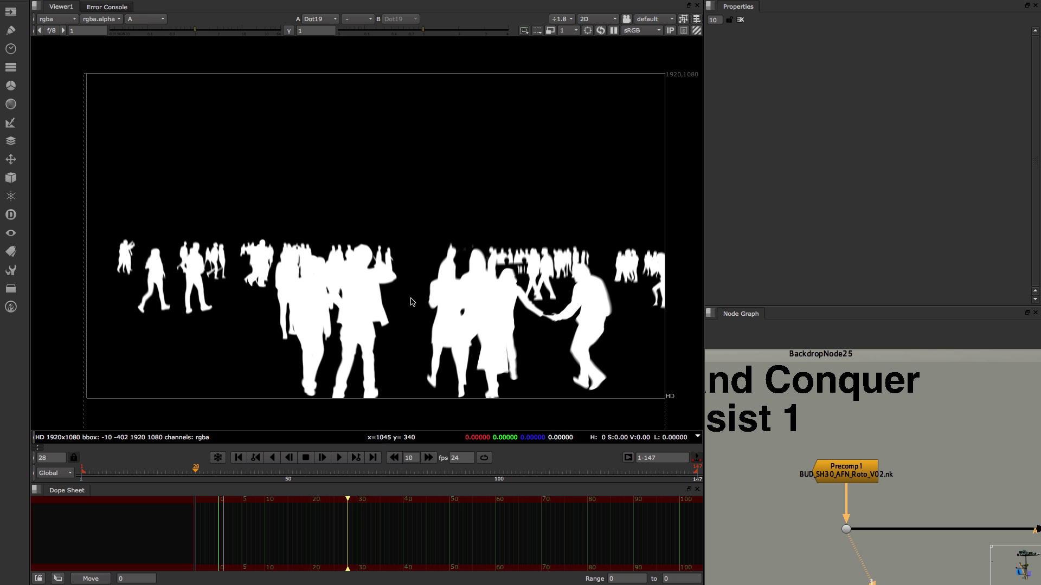
View the Copy3 result in full colour, followed by the clean plate output of Precomp2.
middle_drag(1012, 462, 790, 419)
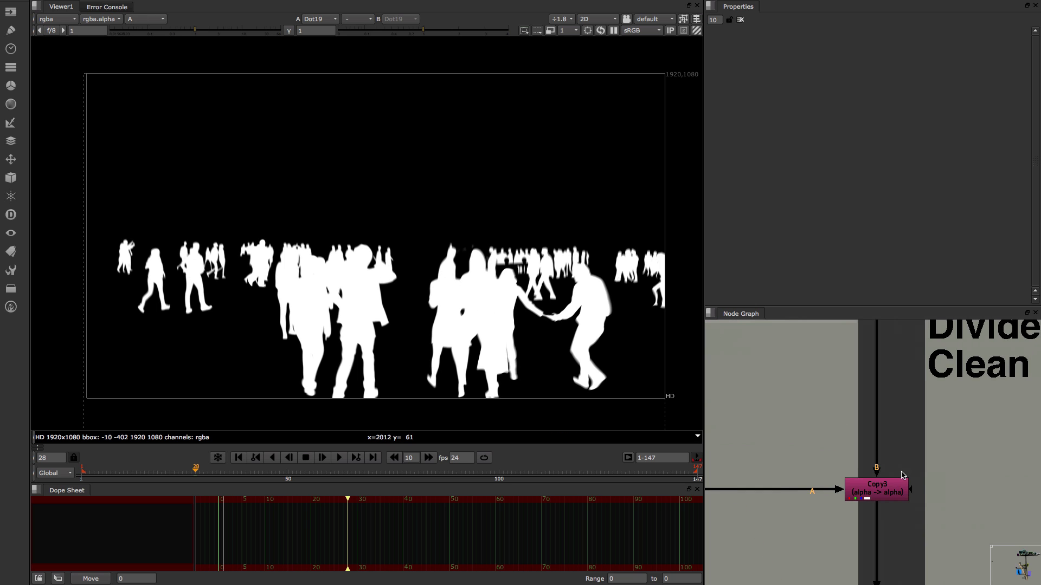
middle_drag(903, 479, 816, 416)
click(845, 491)
key(1)
key(a)
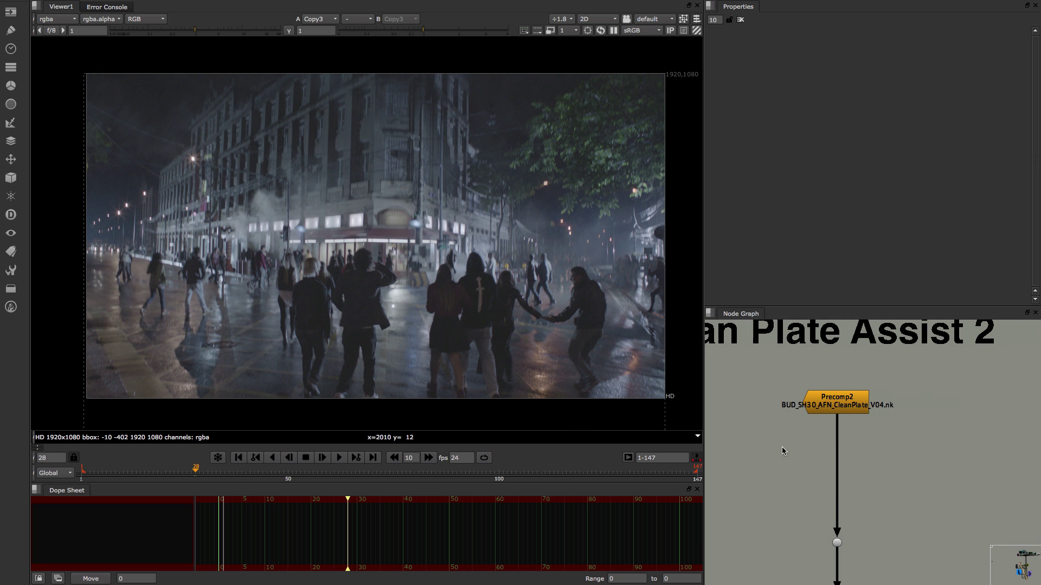
click(837, 402)
key(1)
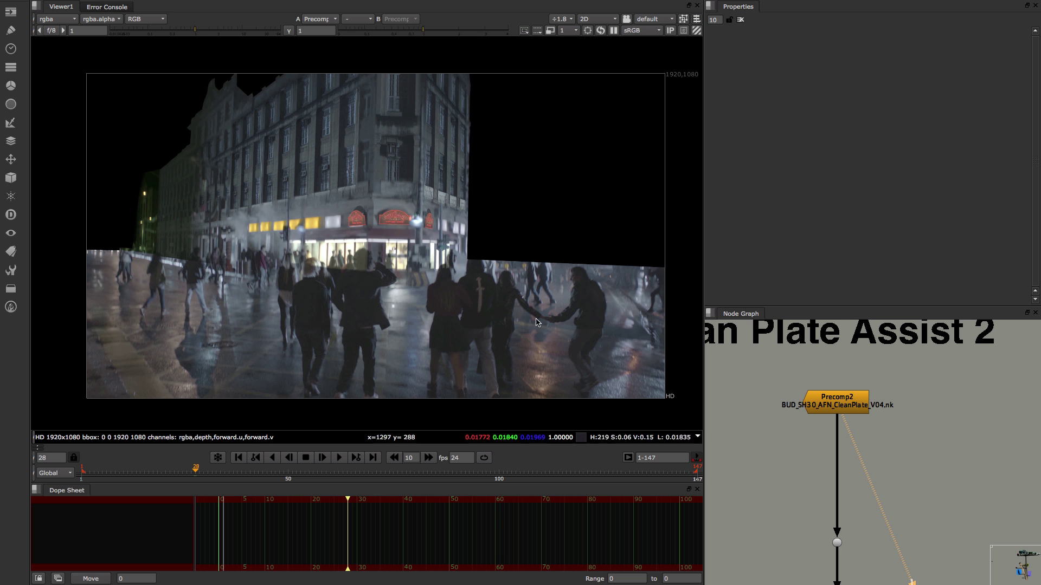
Examine how the two Precomp groups feed the rest of the comp, following the main branch down past the backdrops.
scroll(849, 423, down, 5)
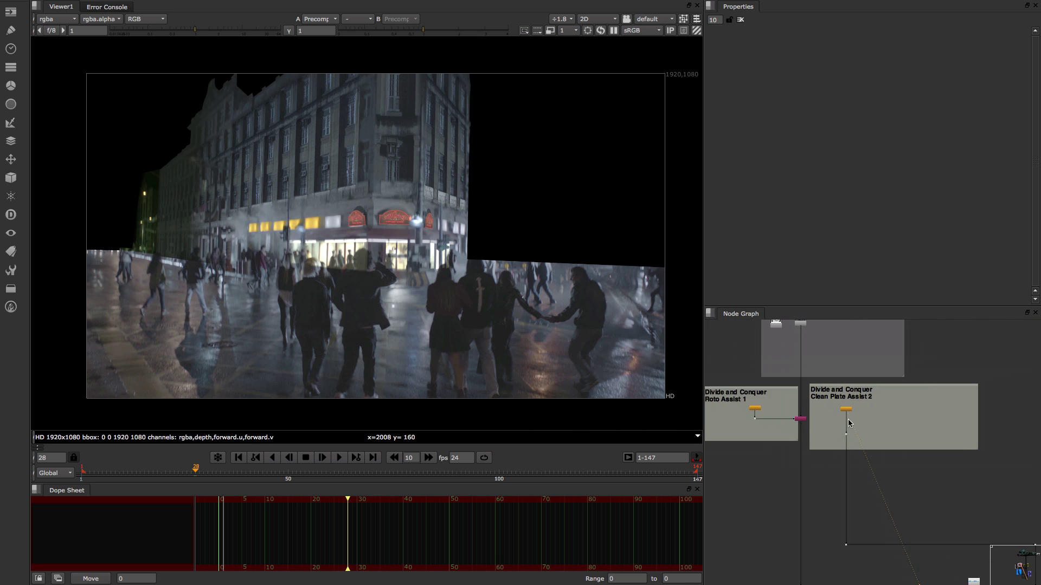
scroll(837, 420, down, 4)
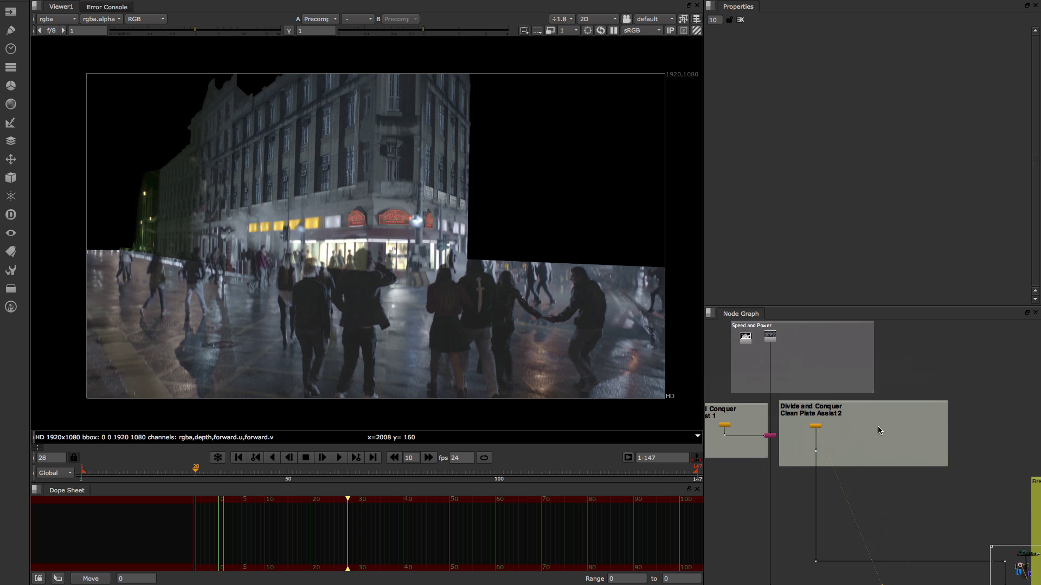
scroll(855, 501, down, 5)
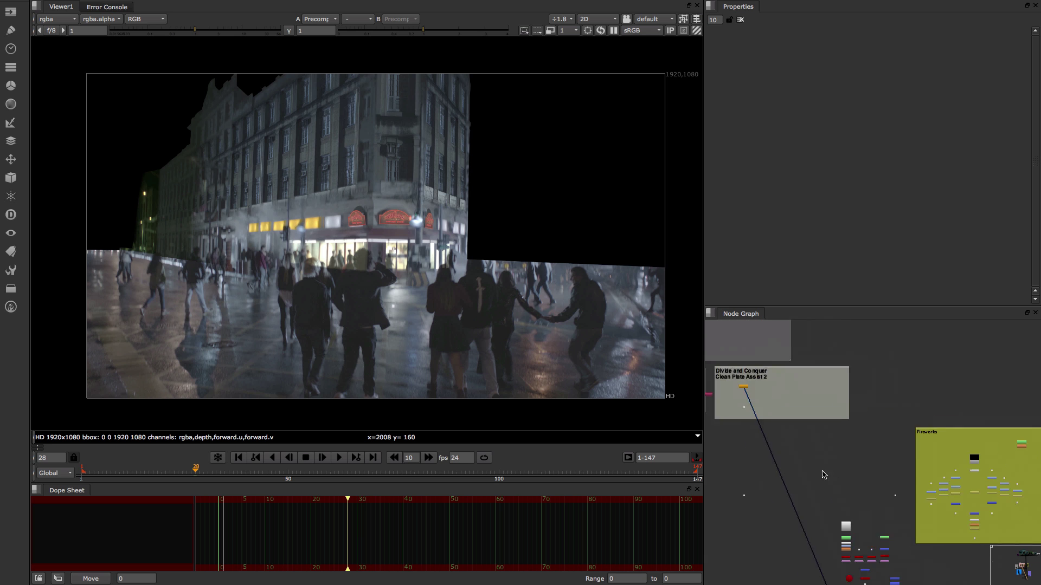
scroll(818, 409, up, 6)
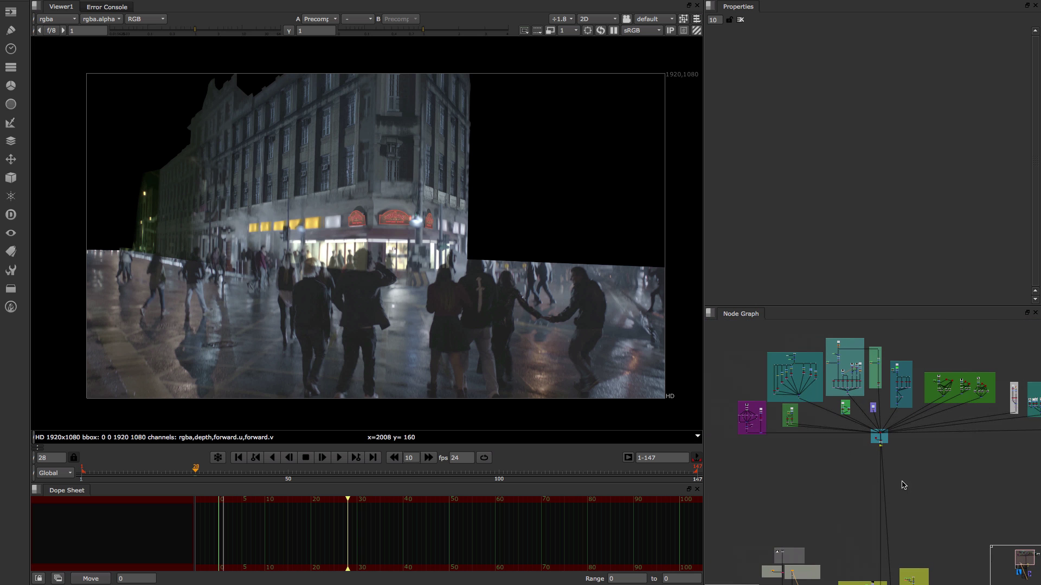
middle_drag(902, 481, 847, 358)
middle_drag(848, 428, 852, 326)
mouse_move(708, 434)
middle_down()
mouse_move(798, 419)
mouse_move(801, 390)
middle_up()
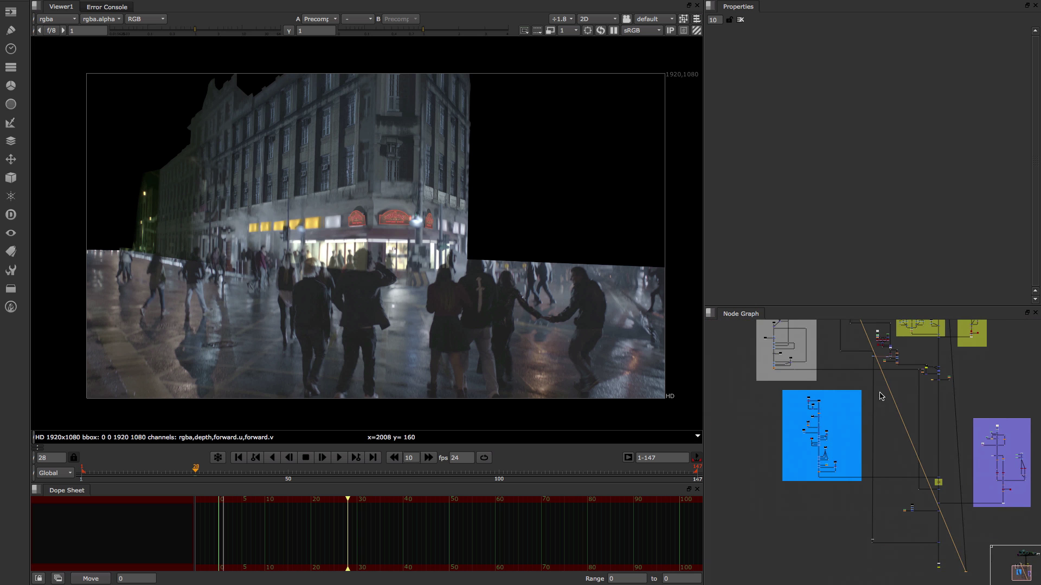
scroll(923, 431, down, 6)
key(l)
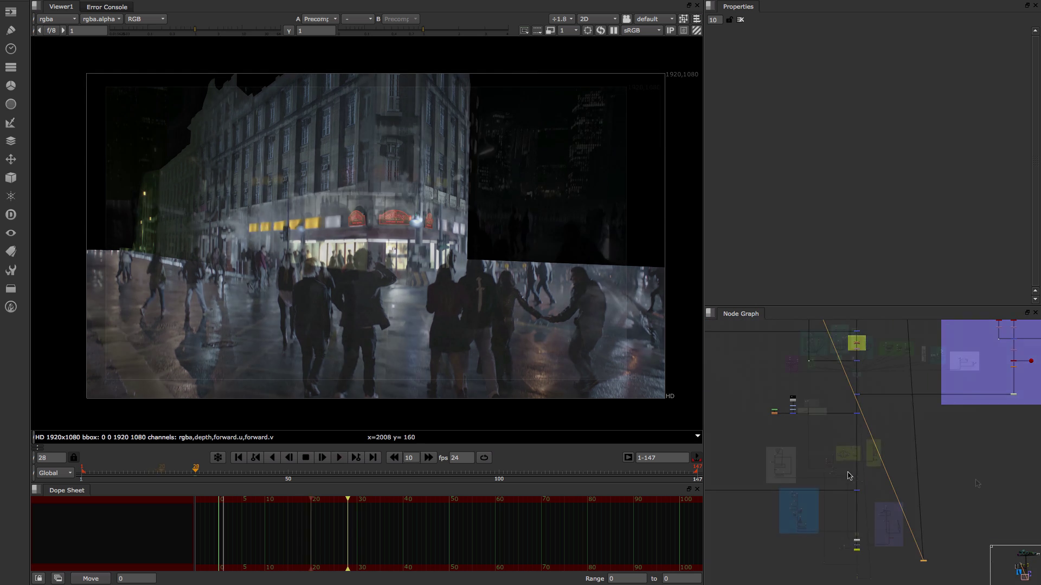